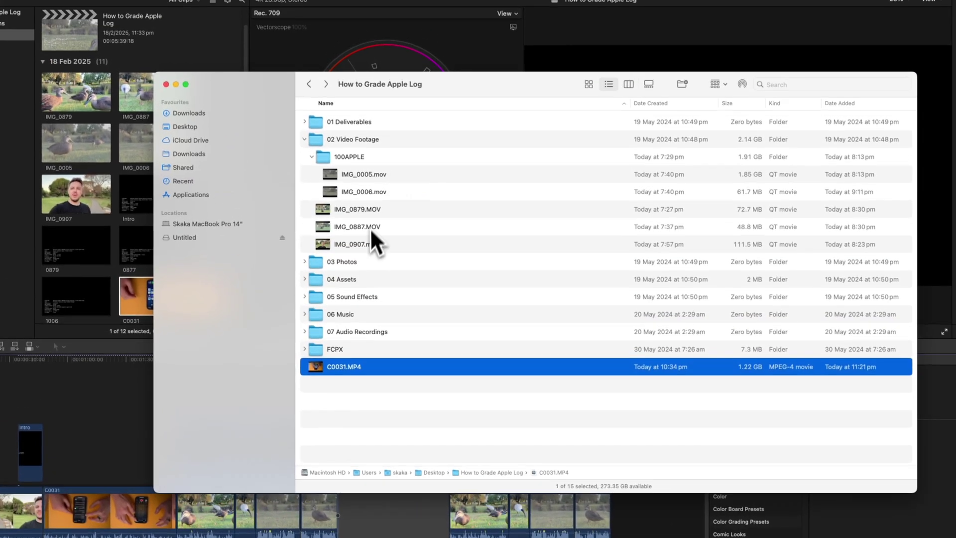
- Open IMG_0005.mov from the 100APPLE footage folder in QuickTime Player and shrink its playback window
{"action": "left_click", "coordinate": [370, 246]}
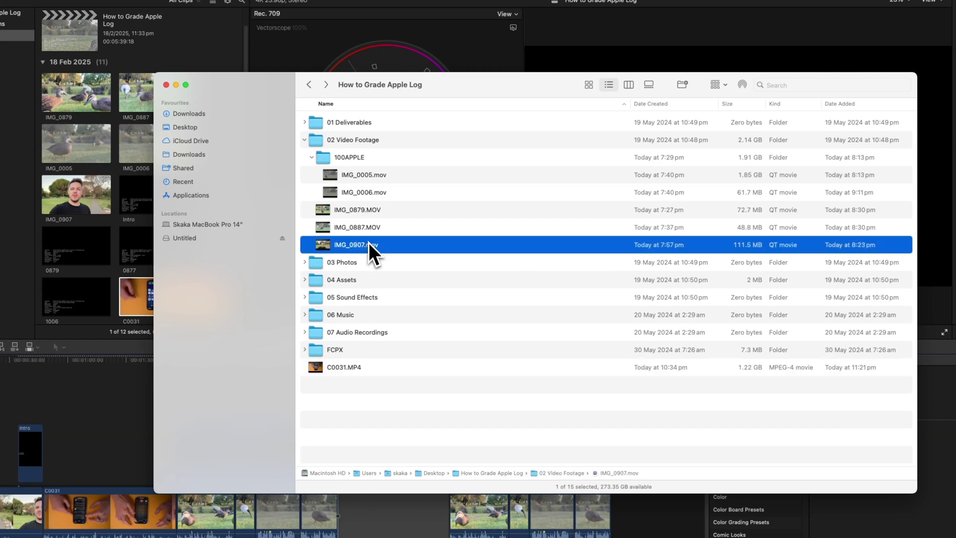
{"action": "left_click", "coordinate": [386, 175]}
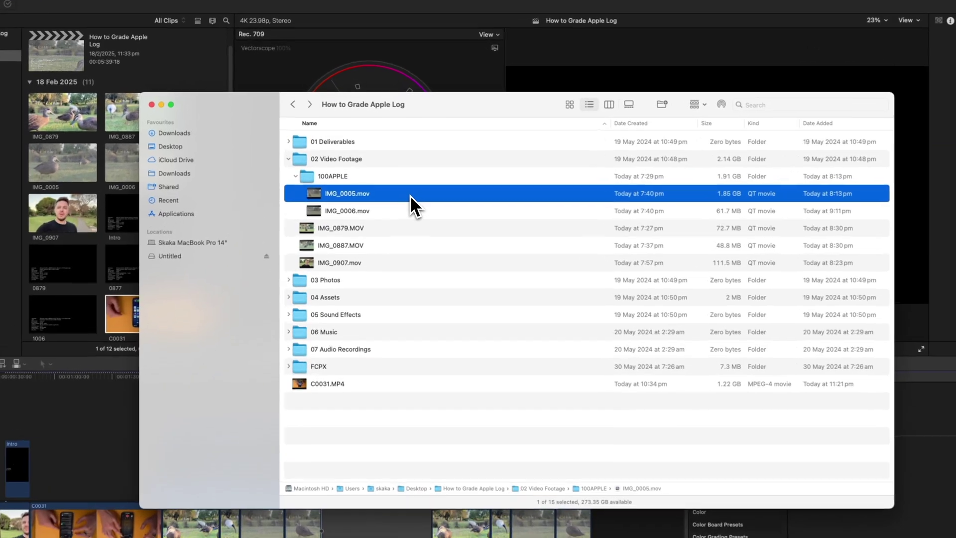
{"action": "double_click", "coordinate": [383, 164]}
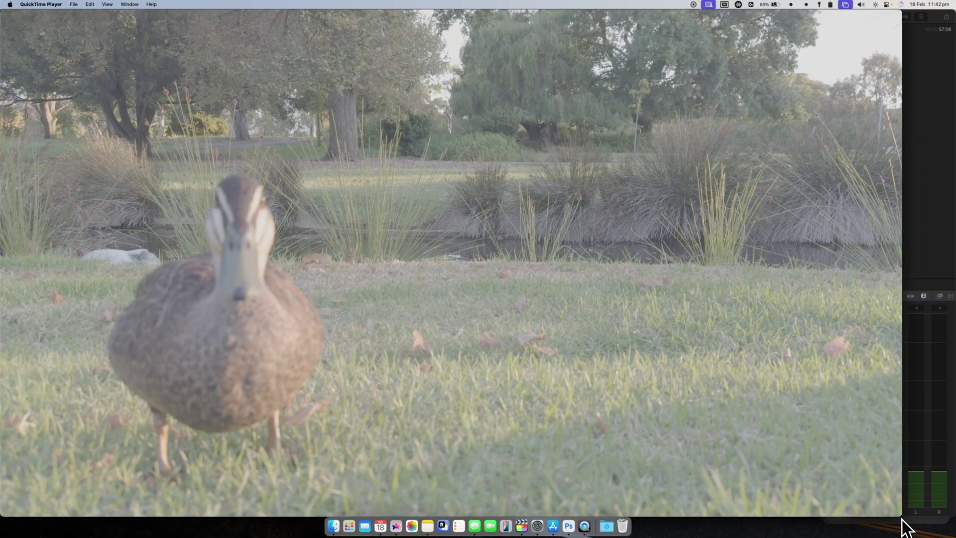
{"action": "left_click_drag", "start_coordinate": [900, 513], "coordinate": [650, 341]}
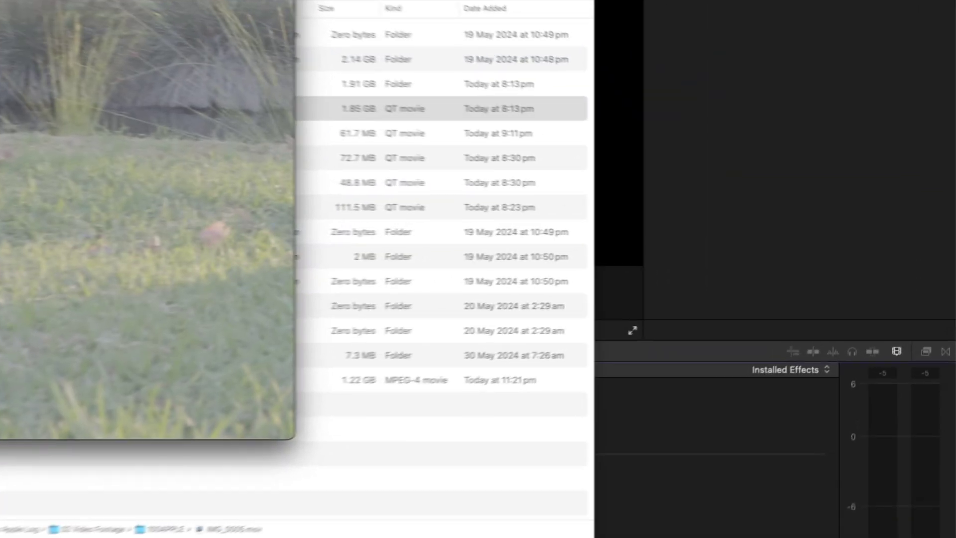
- Examine the movie's general information and video details in the movie inspector, and close the inspector
{"action": "key", "text": "super+i"}
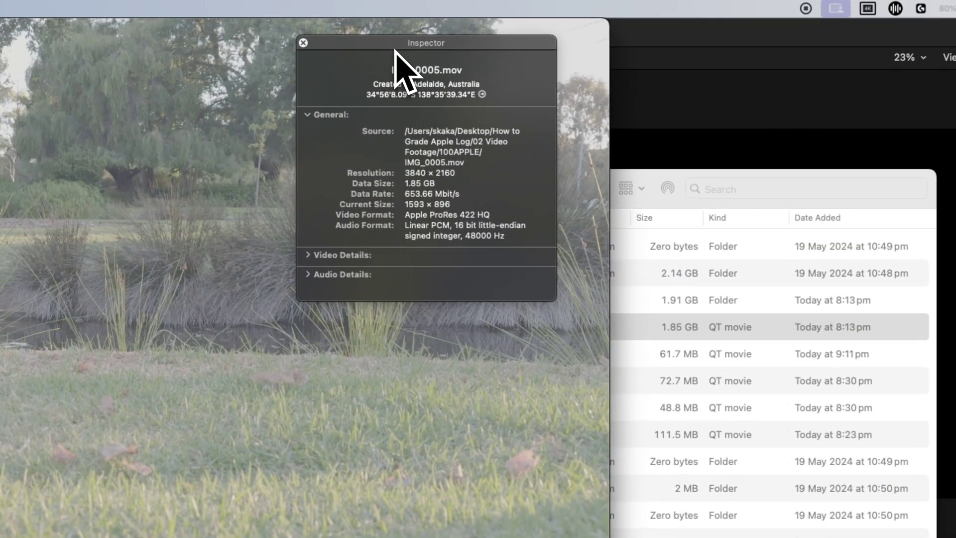
{"action": "left_click", "coordinate": [311, 256]}
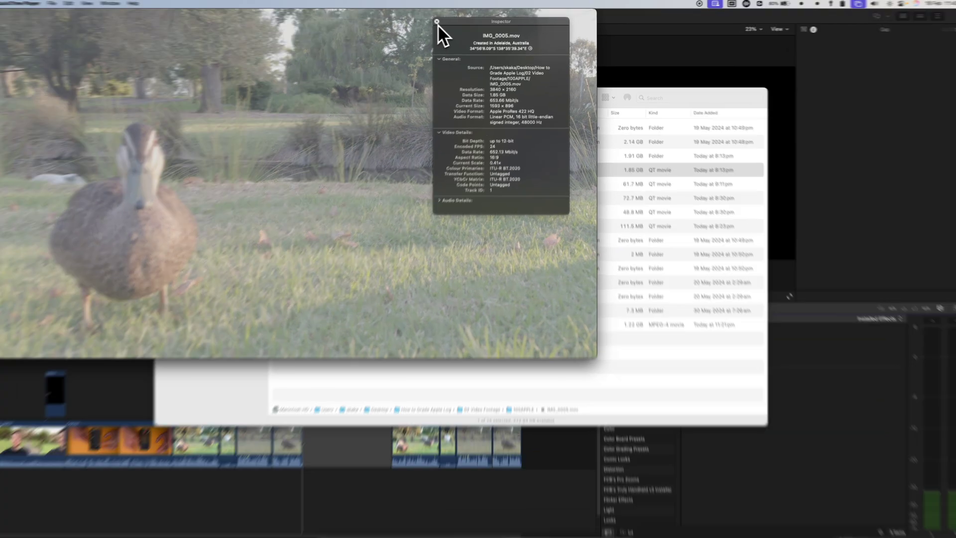
{"action": "left_click", "coordinate": [442, 24]}
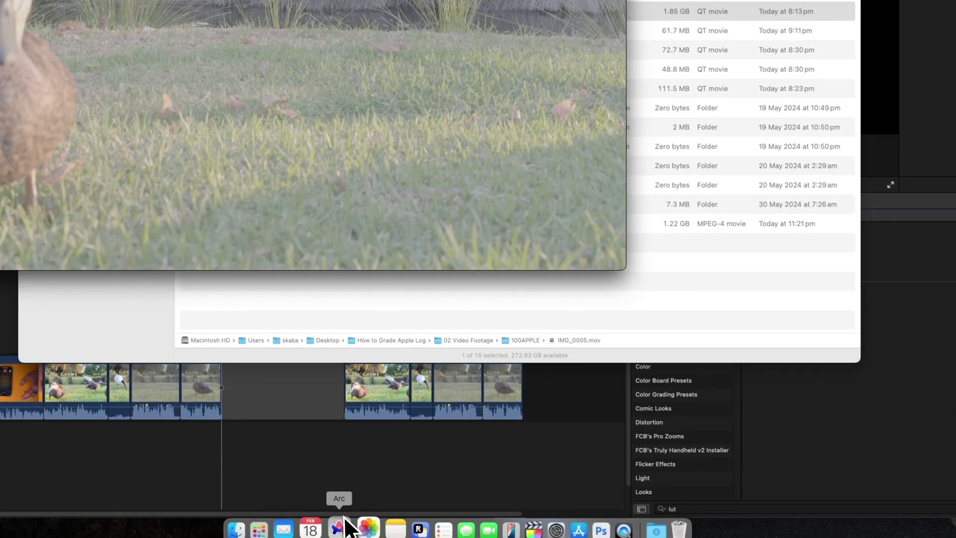
- Switch to Arc and open the AdValify scan report for IMG_0006.mov to examine its video specifications
{"action": "left_click", "coordinate": [329, 535]}
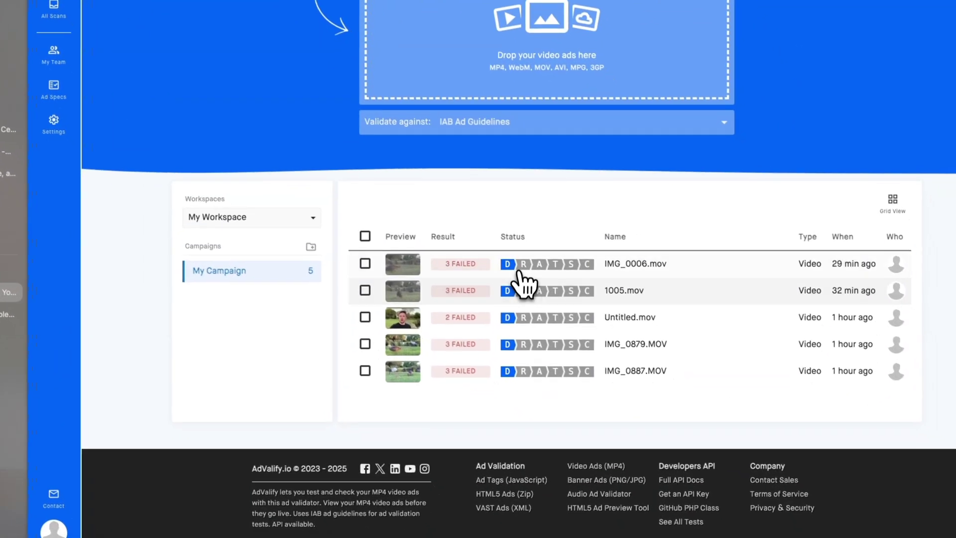
{"action": "left_click", "coordinate": [400, 265]}
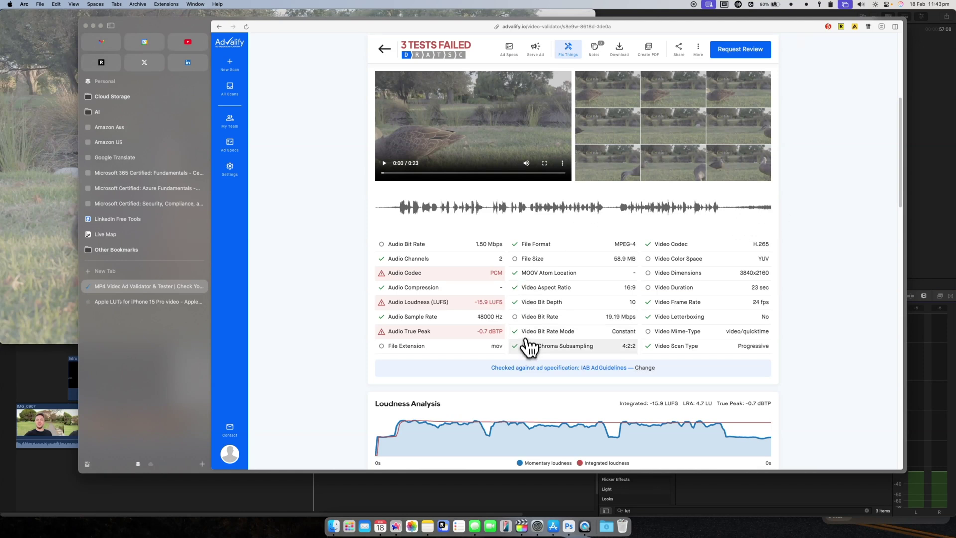
- Switch back to Final Cut Pro and display the properties of the How to Grade Apple Log project
{"action": "left_click", "coordinate": [942, 184]}
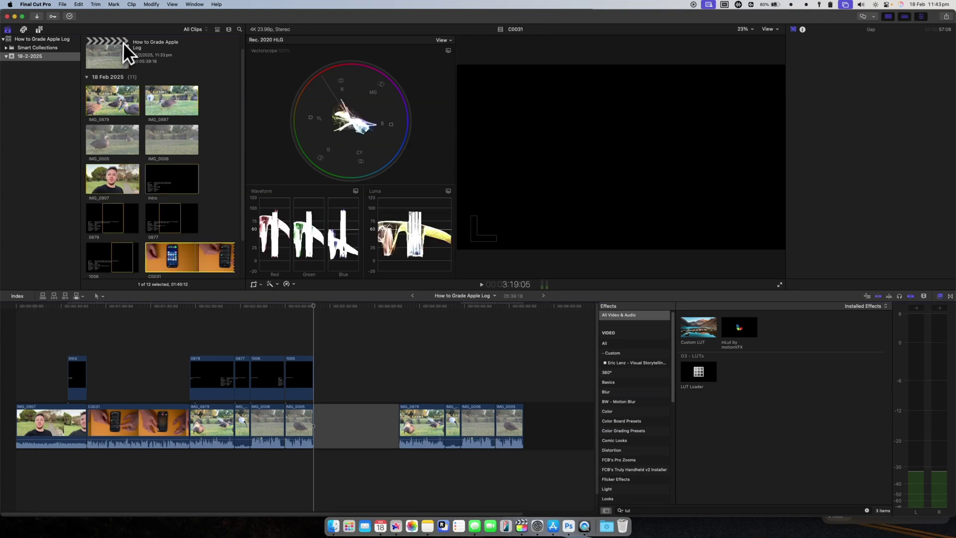
{"action": "left_click", "coordinate": [125, 46]}
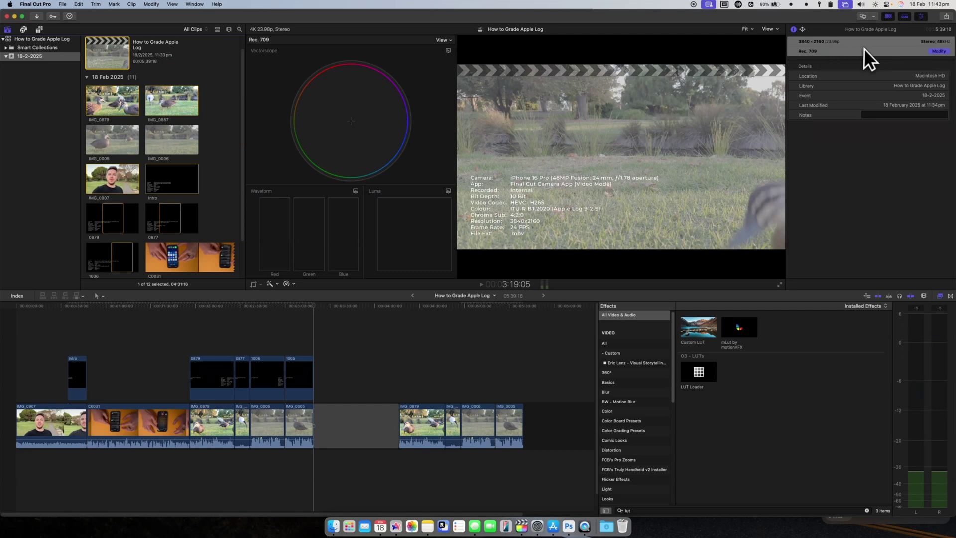
- Preview several points along the timeline and place the playhead at 2:15:22 over the first IMG_0879 clip
{"action": "left_click", "coordinate": [315, 343]}
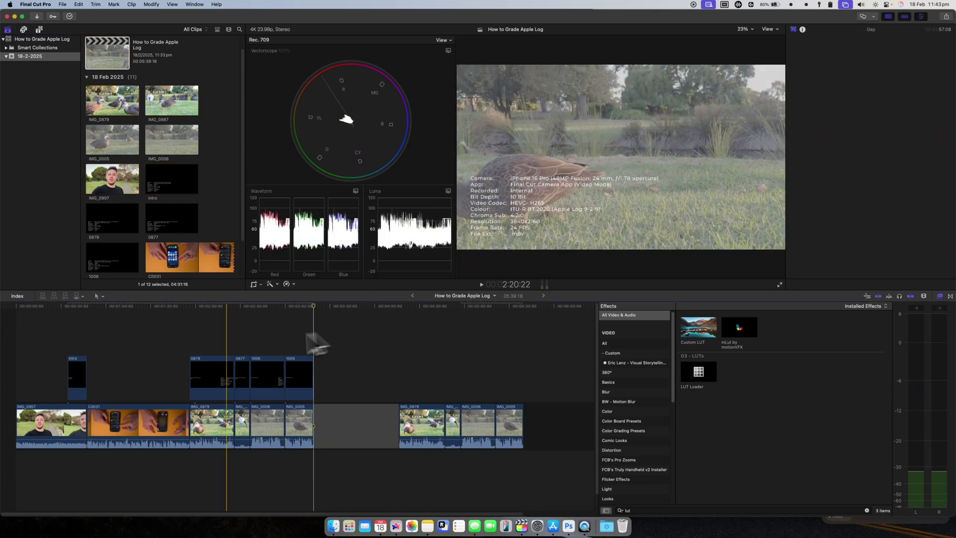
{"action": "left_click", "coordinate": [136, 349]}
{"action": "left_click", "coordinate": [11, 349]}
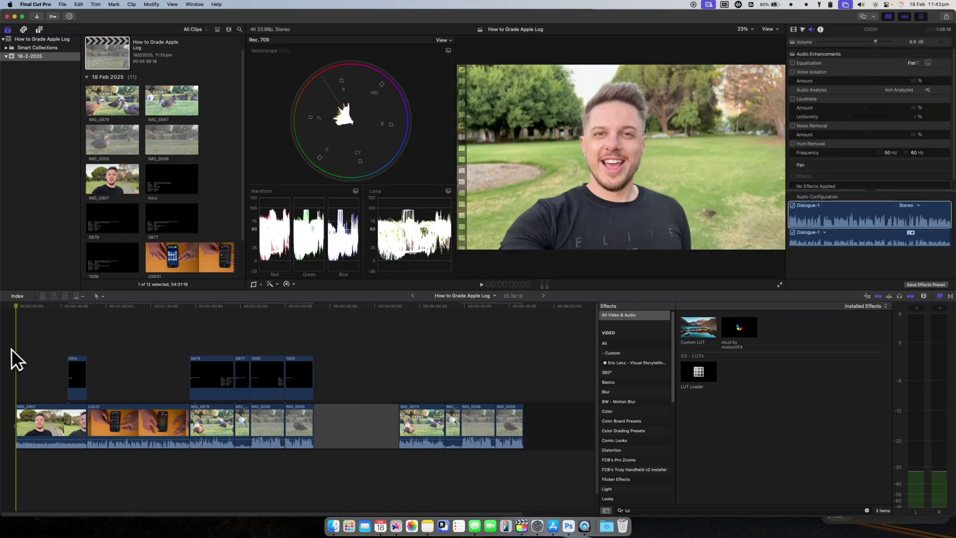
{"action": "left_click", "coordinate": [257, 342]}
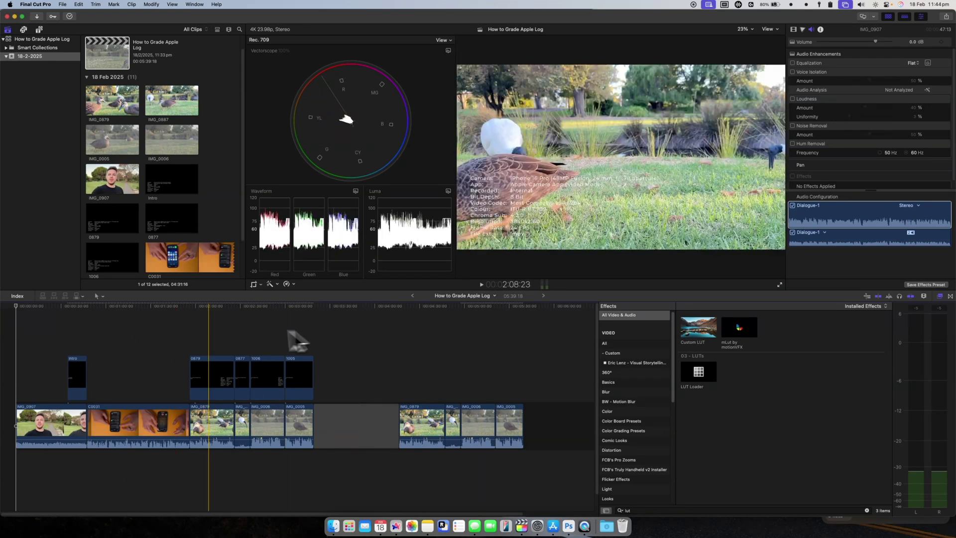
{"action": "left_click", "coordinate": [121, 345]}
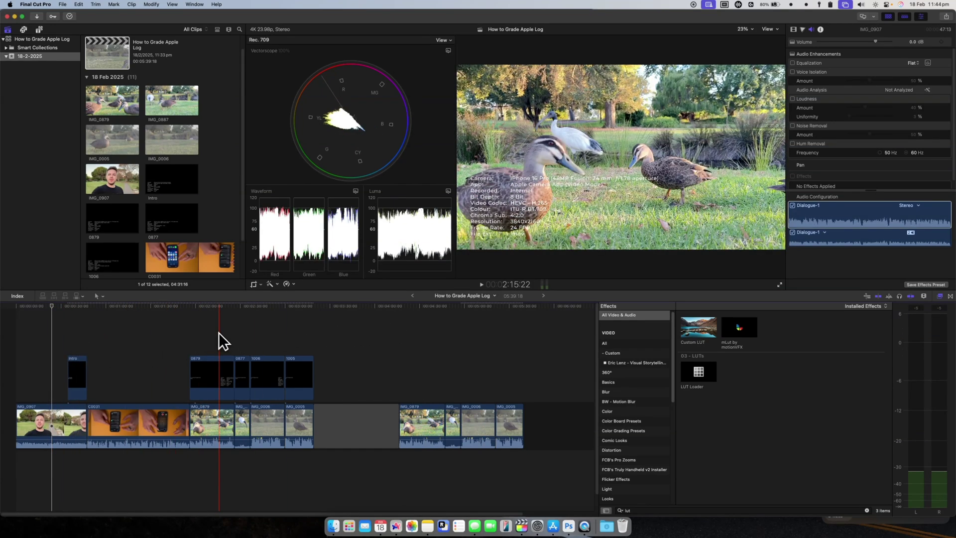
{"action": "left_click", "coordinate": [219, 332]}
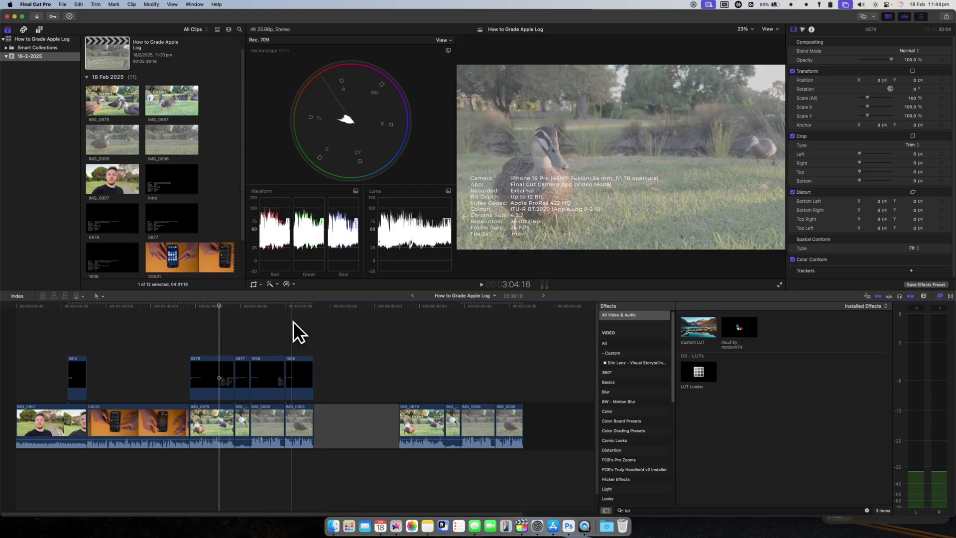
- Select the first IMG_0879 clip and examine its video properties down to the Color Conform setting
{"action": "left_click", "coordinate": [217, 410]}
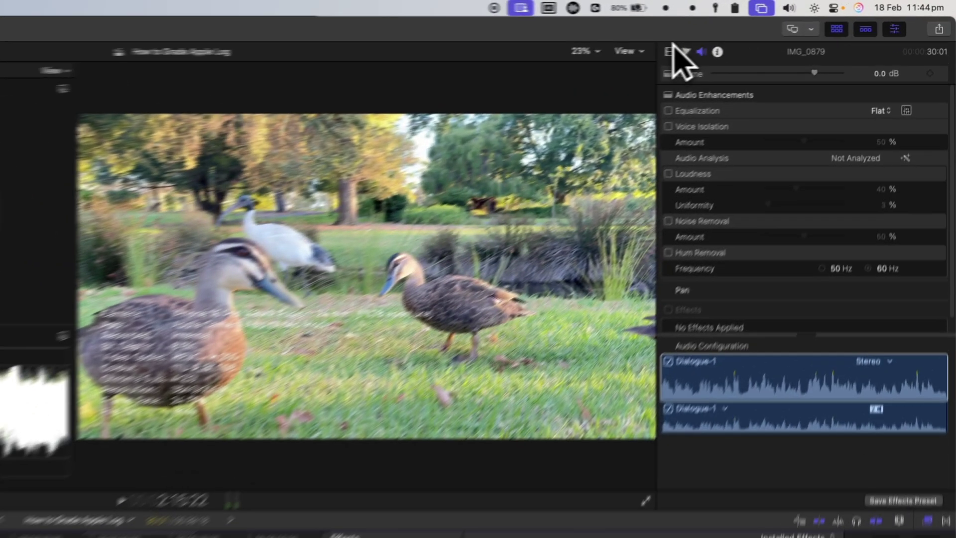
{"action": "left_click", "coordinate": [793, 30]}
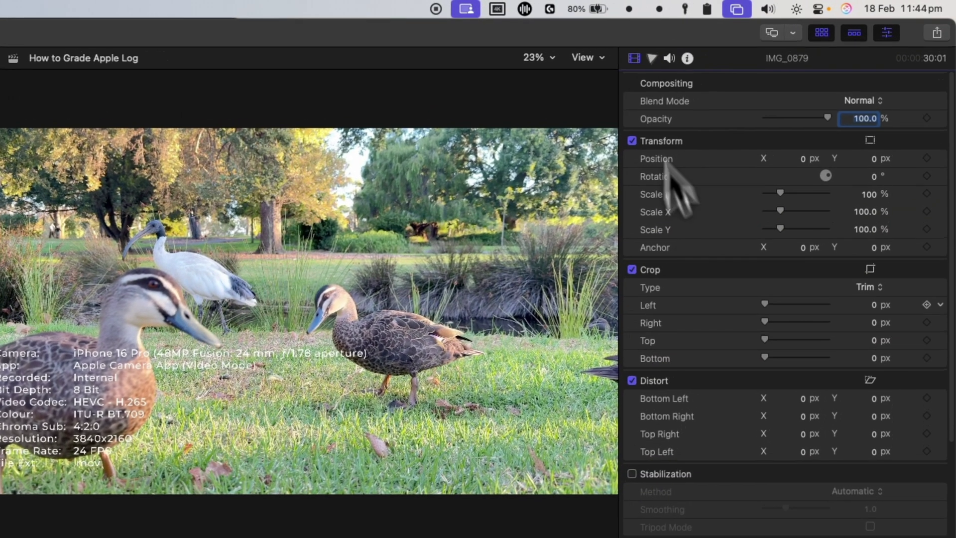
{"action": "scroll", "coordinate": [838, 165], "scroll_direction": "down", "scroll_amount": 5}
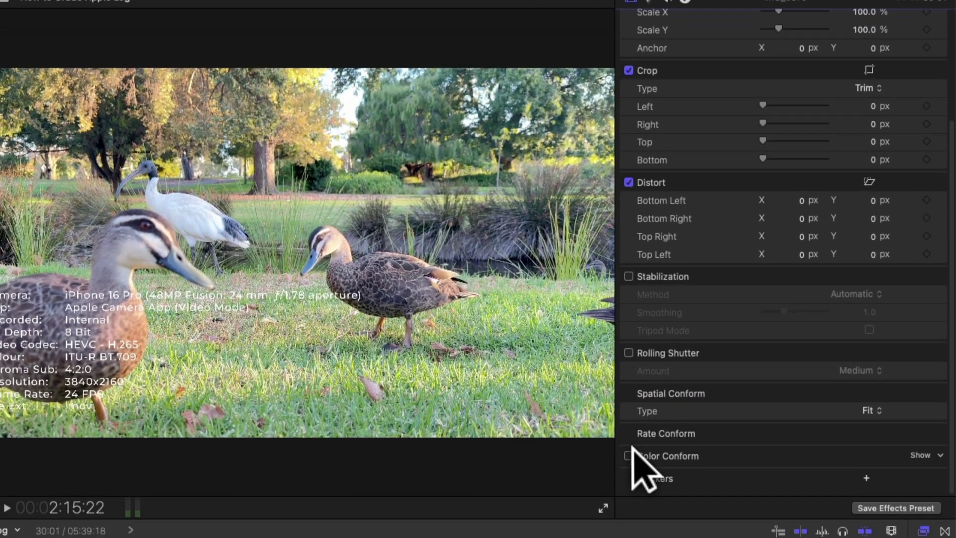
{"action": "left_click", "coordinate": [629, 507]}
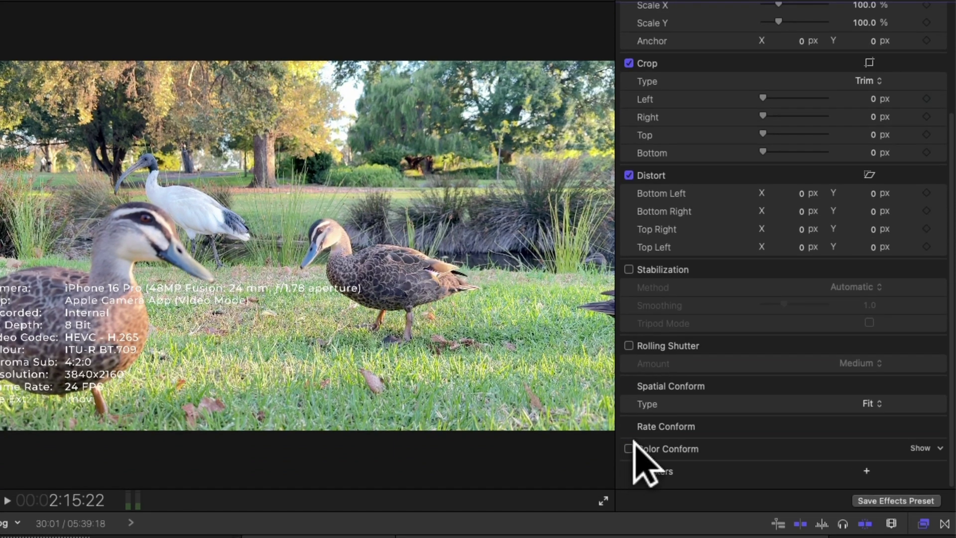
{"action": "scroll", "coordinate": [687, 421], "scroll_direction": "up", "scroll_amount": 5}
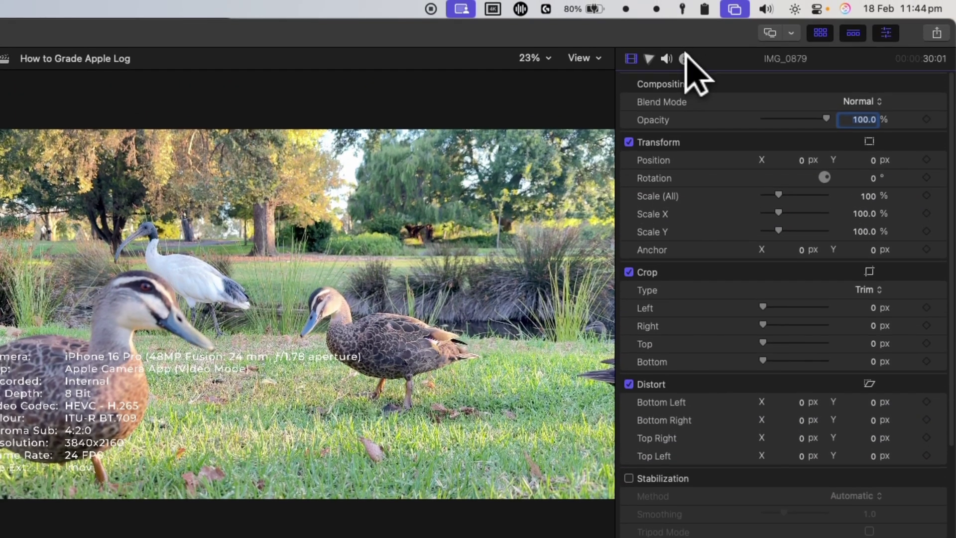
- Show the IMG_0879 clip's metadata and change the metadata view to Settings
{"action": "left_click", "coordinate": [684, 53]}
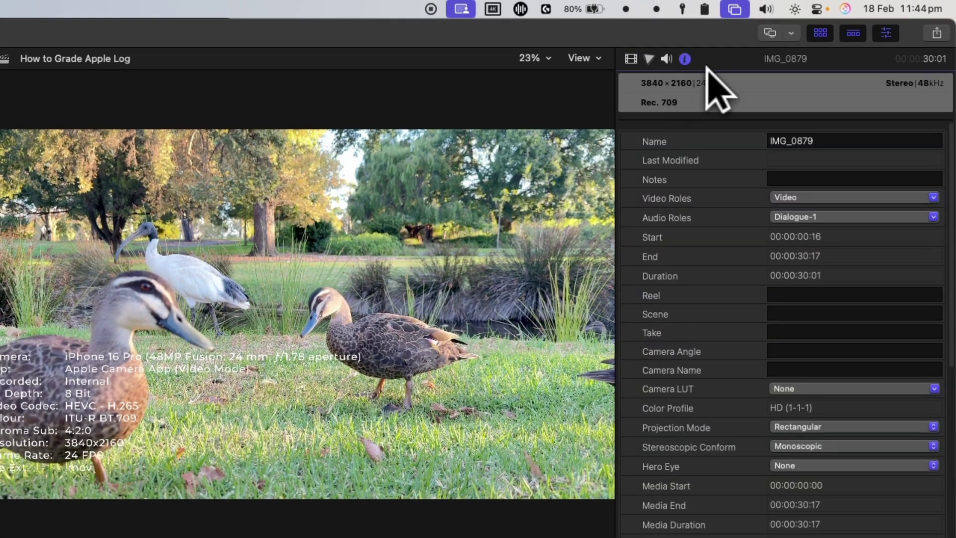
{"action": "scroll", "coordinate": [721, 279], "scroll_direction": "down", "scroll_amount": 5}
{"action": "scroll", "coordinate": [732, 339], "scroll_direction": "up", "scroll_amount": 5}
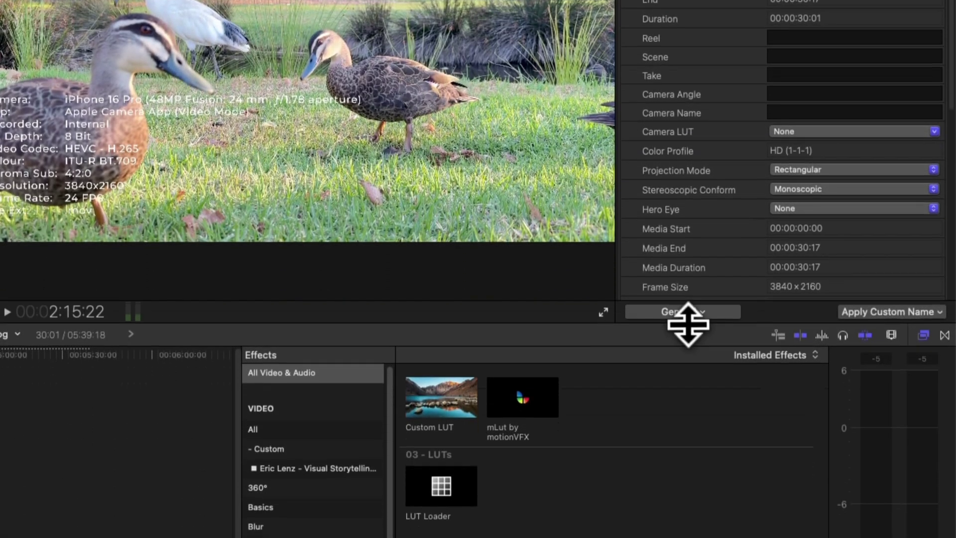
{"action": "left_click", "coordinate": [687, 312]}
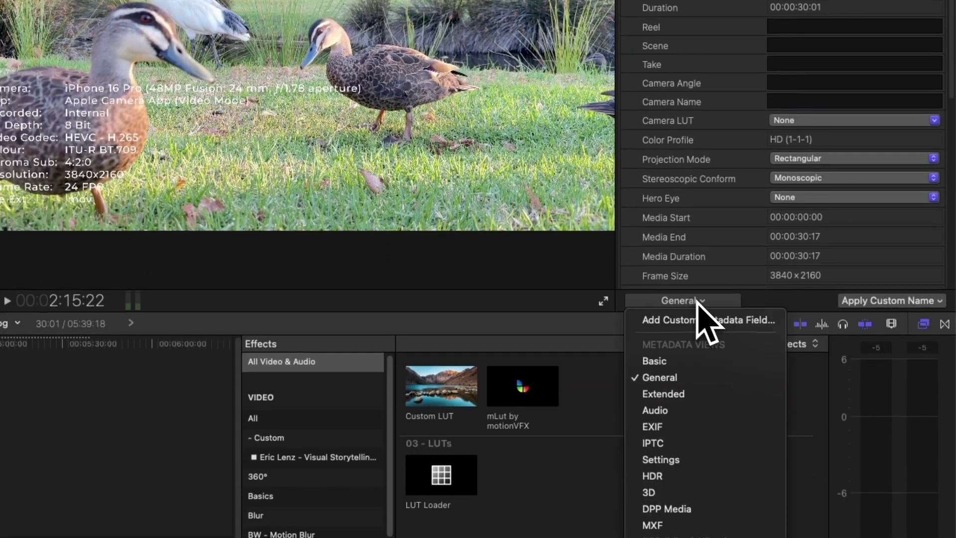
{"action": "left_click", "coordinate": [703, 459]}
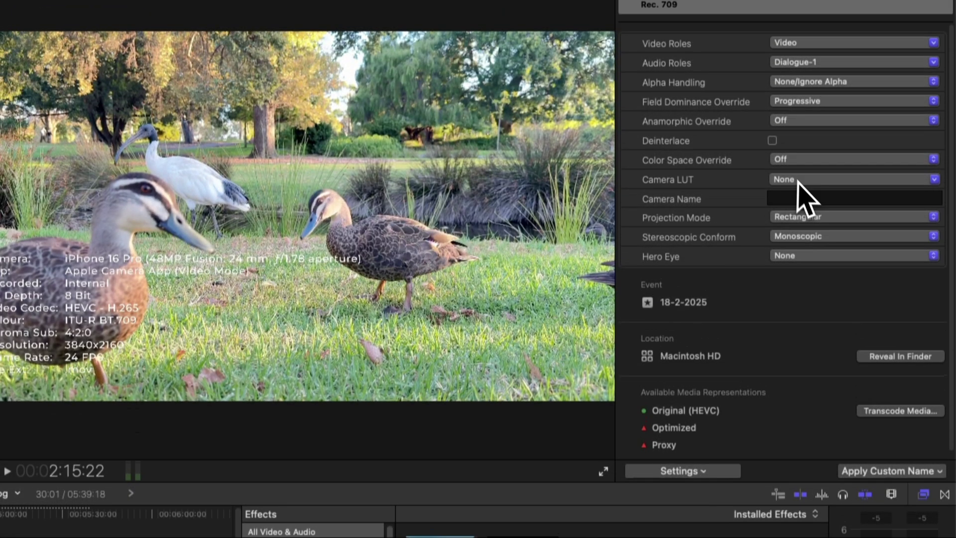
- Look through the Camera LUT options for IMG_0879, keep None, and return to the clip's video properties
{"action": "left_click", "coordinate": [802, 10]}
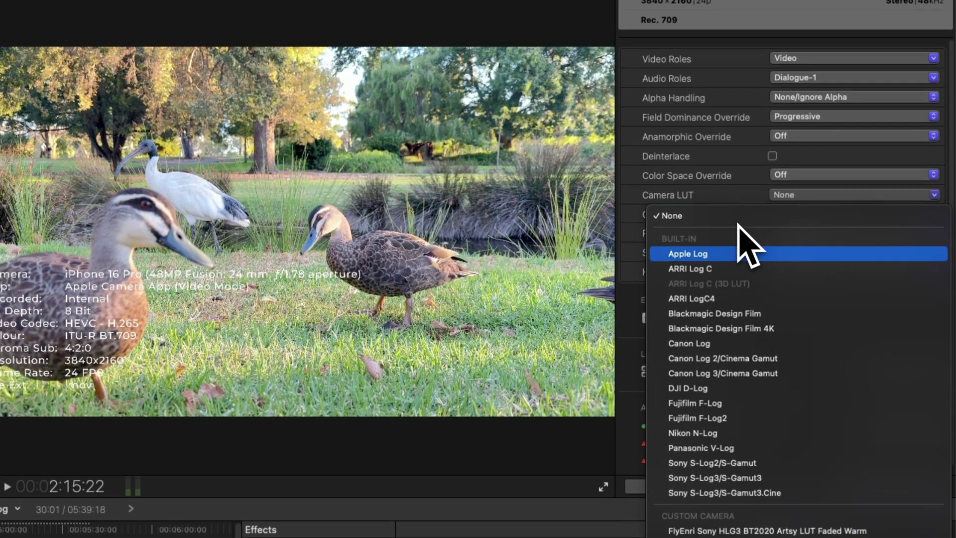
{"action": "left_click", "coordinate": [698, 204]}
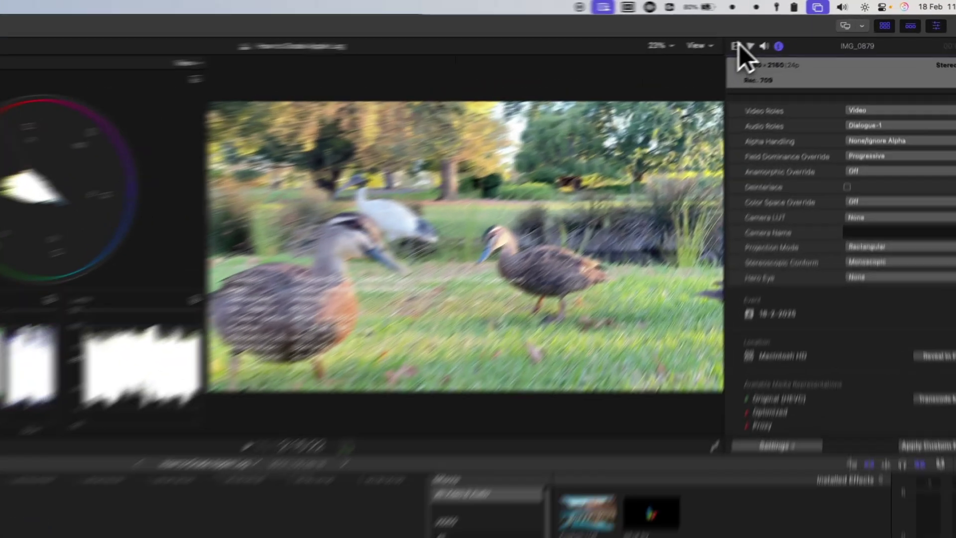
{"action": "left_click", "coordinate": [793, 29]}
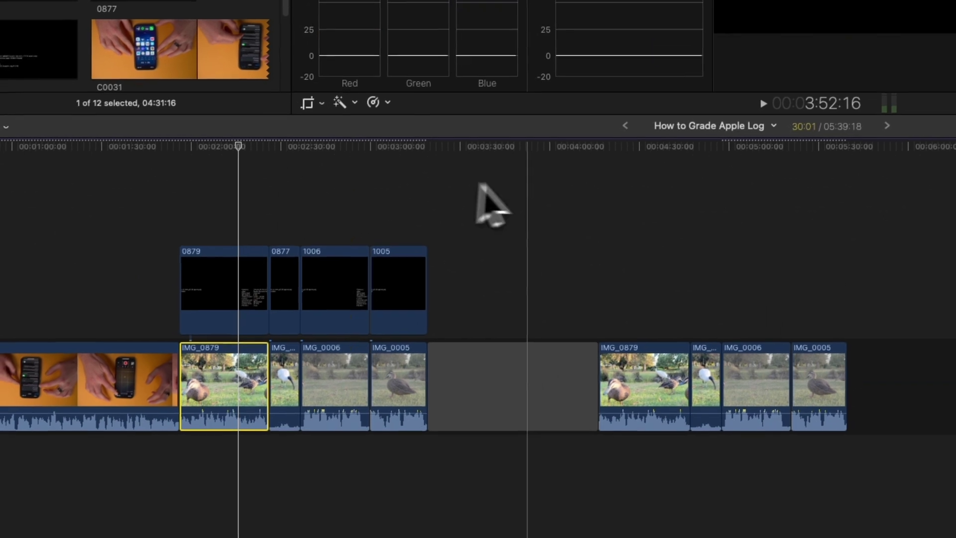
- Preview the second IMG_0879 clip and the adjacent IMG_0887 clip after the gap, and view their applied effects
{"action": "left_click", "coordinate": [650, 197]}
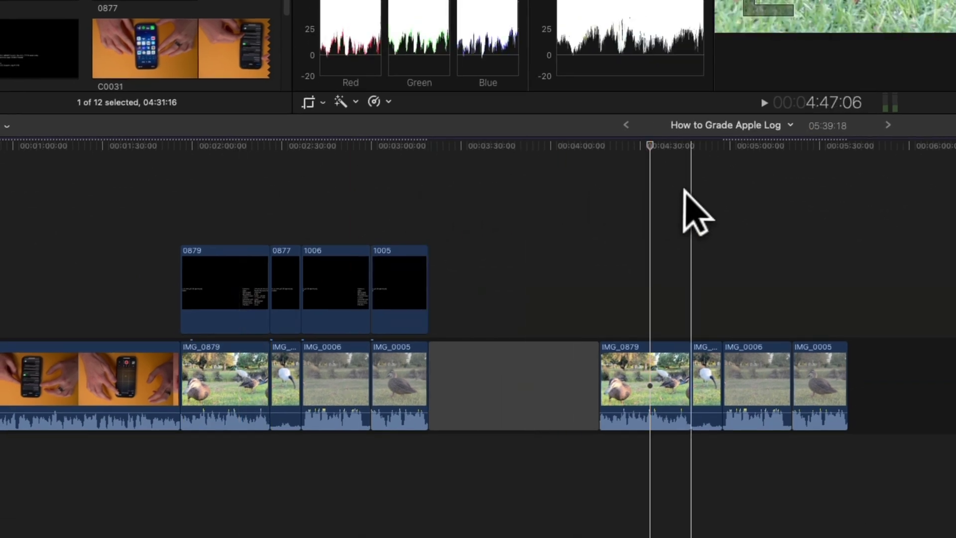
{"action": "left_click", "coordinate": [703, 204]}
{"action": "left_click", "coordinate": [656, 359]}
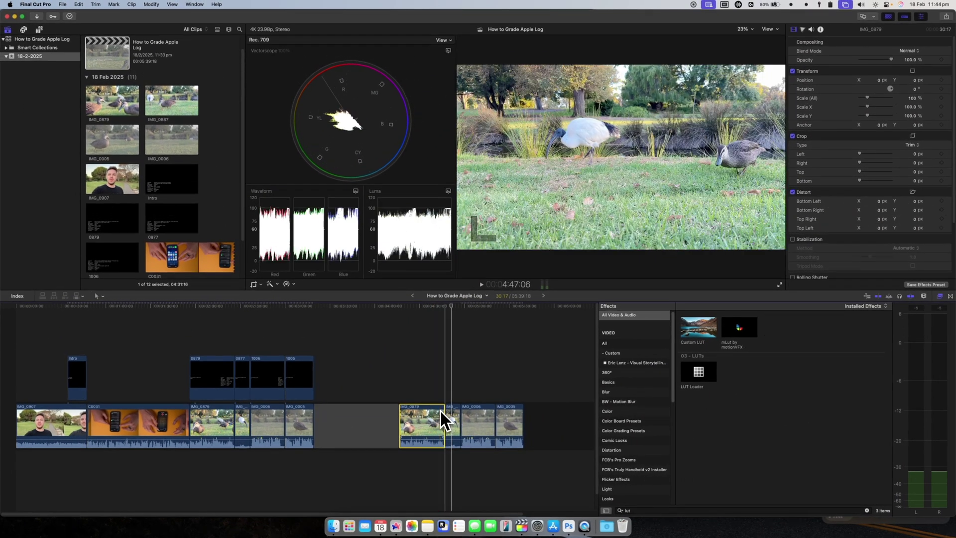
{"action": "left_click", "coordinate": [448, 406]}
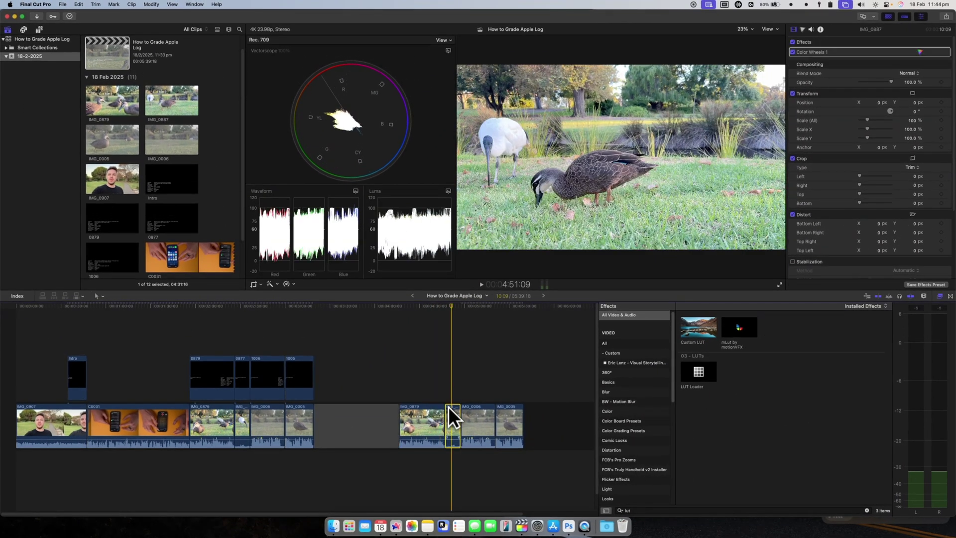
- Check the effects applied to the IMG_0006 and IMG_0005 clips at the end of the timeline
{"action": "left_click", "coordinate": [471, 406]}
{"action": "left_click", "coordinate": [475, 405]}
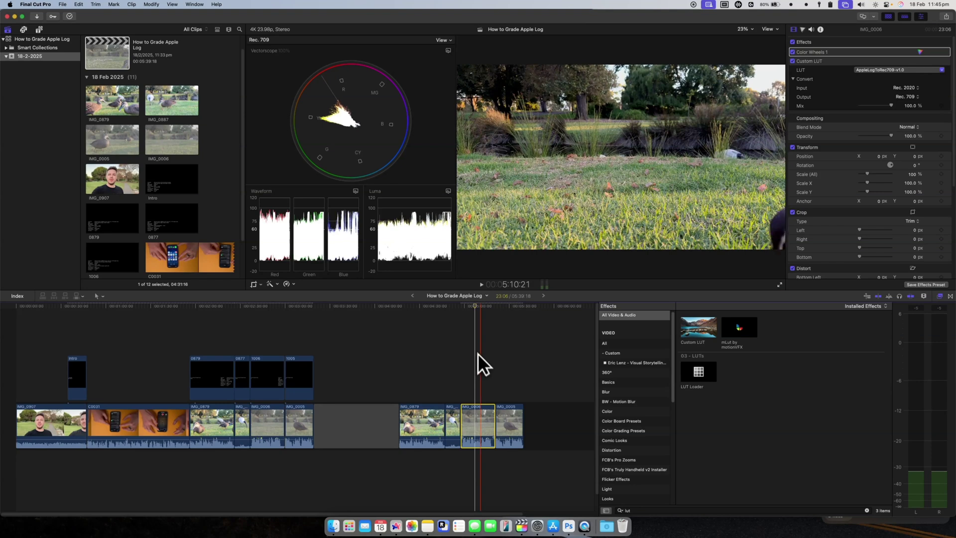
{"action": "left_click", "coordinate": [501, 410]}
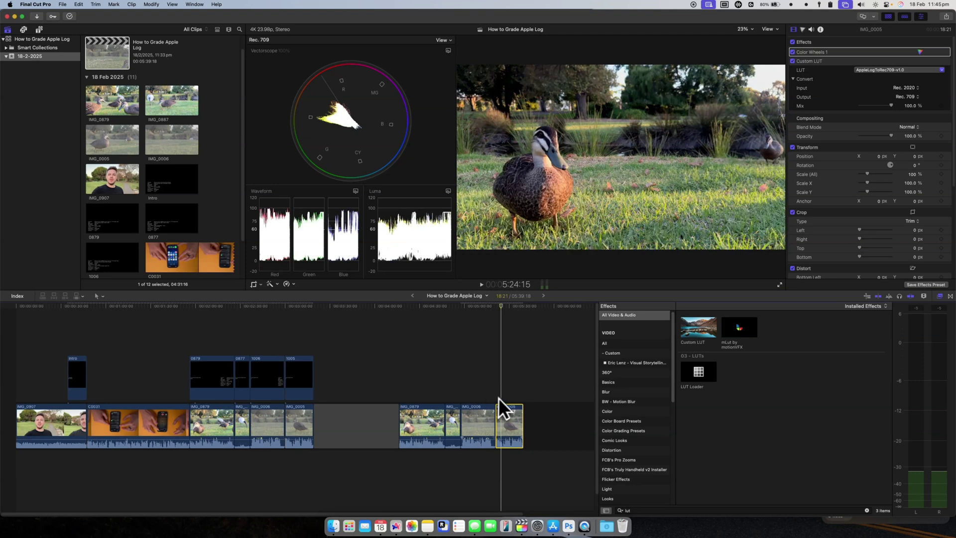
- Select the Custom LUT effect on the second IMG_0006 clip, with the playhead at 5:12:03
{"action": "left_click", "coordinate": [482, 389]}
{"action": "left_click", "coordinate": [488, 411]}
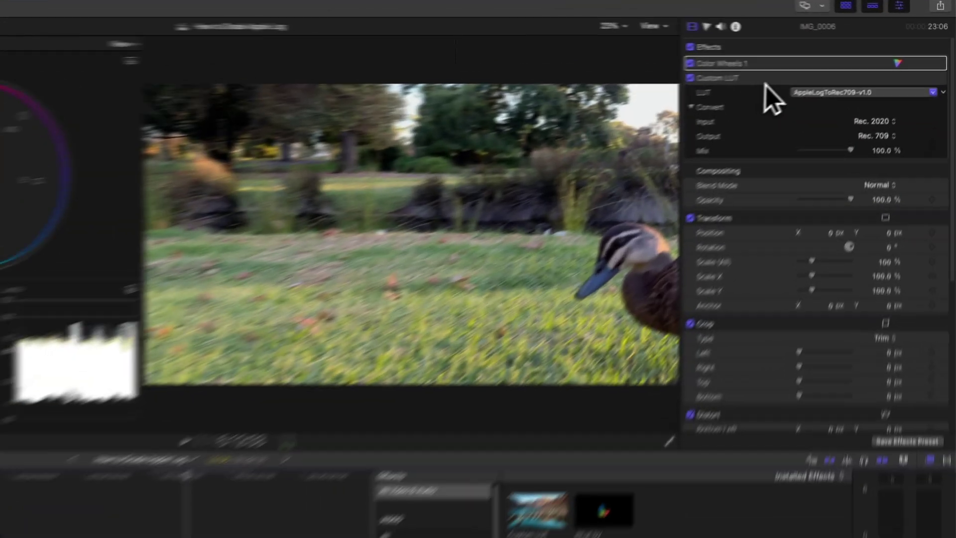
{"action": "left_click", "coordinate": [832, 58]}
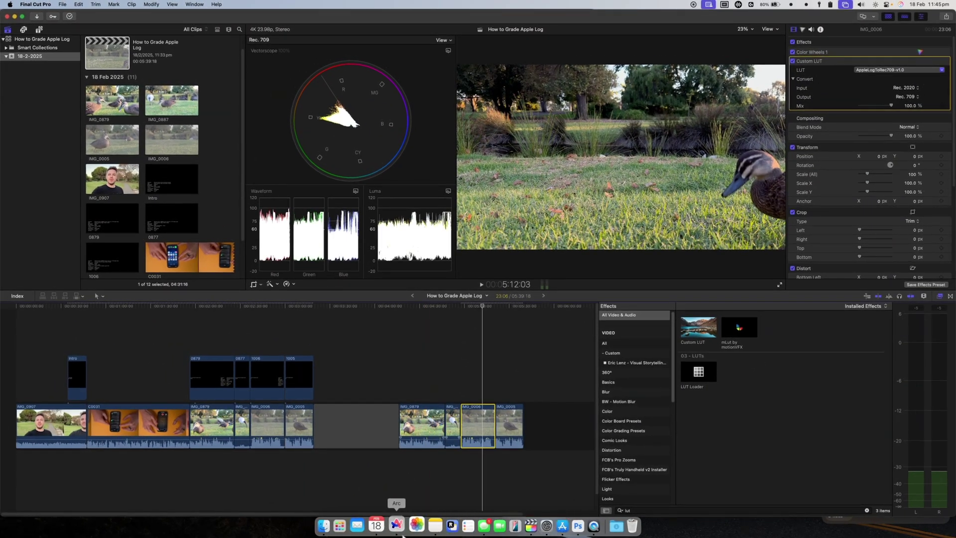
- Switch to Arc, view the Apple Log LUT download link in the Apple Community thread, and return to Final Cut Pro
{"action": "left_click", "coordinate": [391, 526]}
{"action": "left_click", "coordinate": [150, 302]}
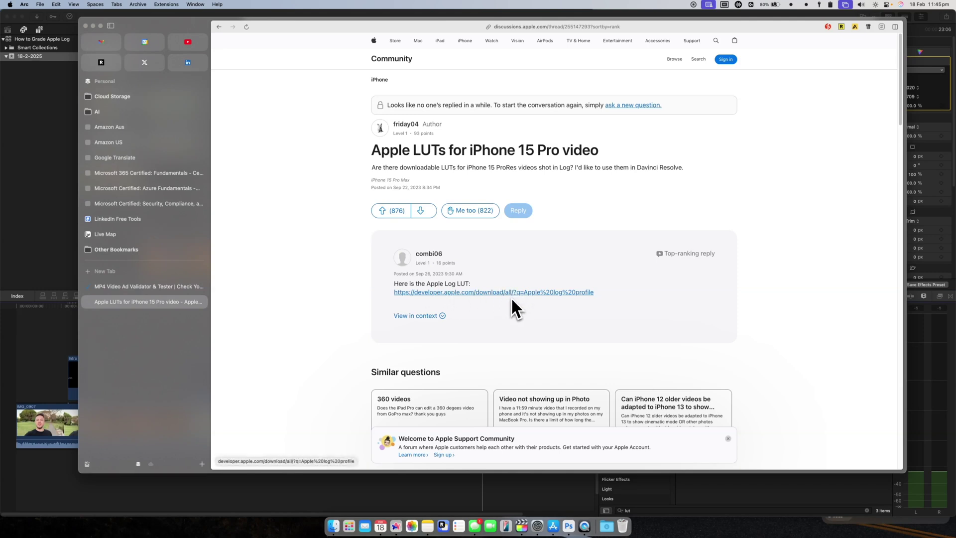
{"action": "left_click", "coordinate": [919, 351]}
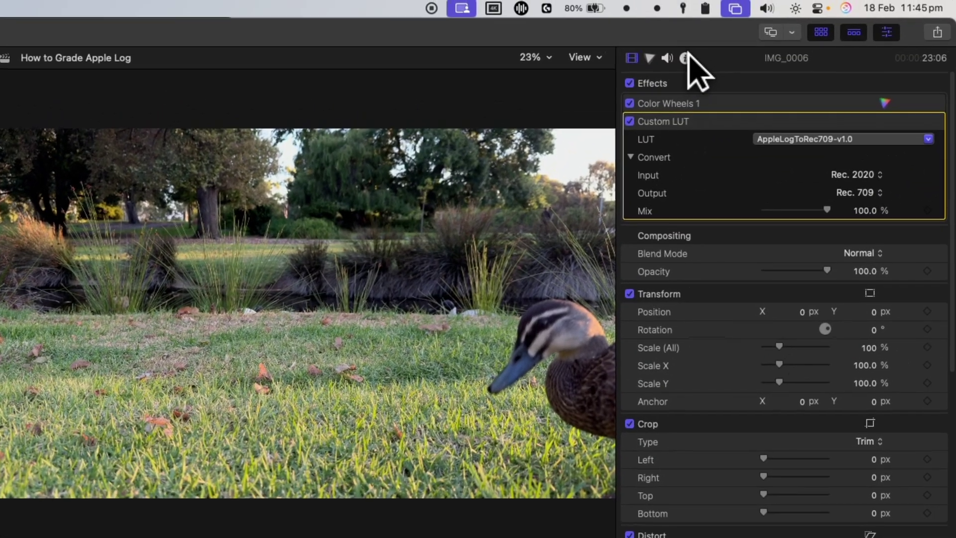
- Check the color space in the second IMG_0006 clip's information and return to its video properties
{"action": "left_click", "coordinate": [685, 58]}
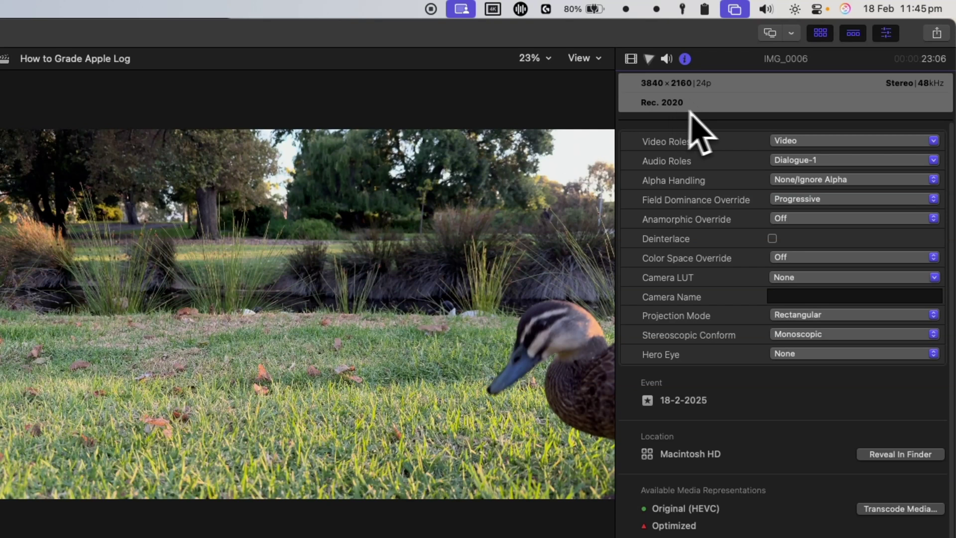
{"action": "left_click", "coordinate": [631, 60]}
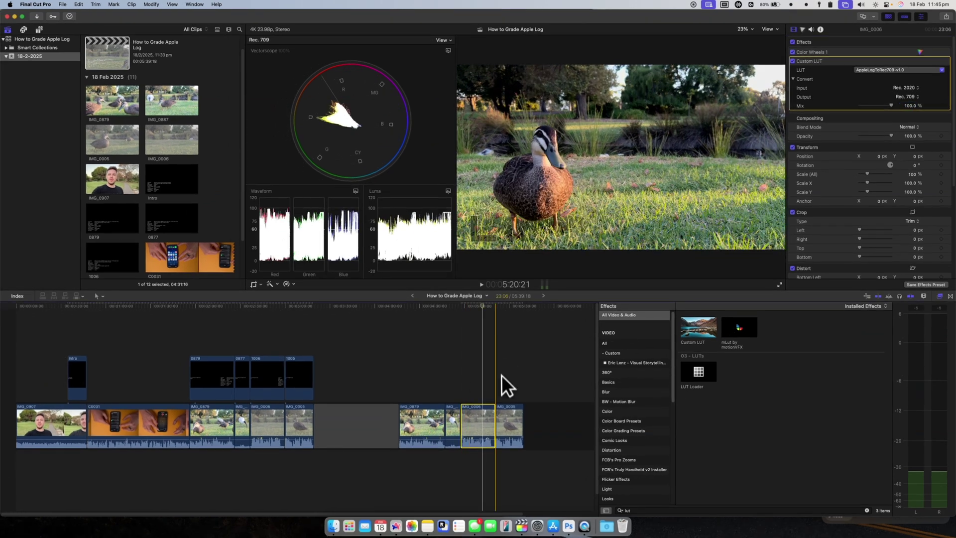
{"action": "left_click", "coordinate": [515, 376]}
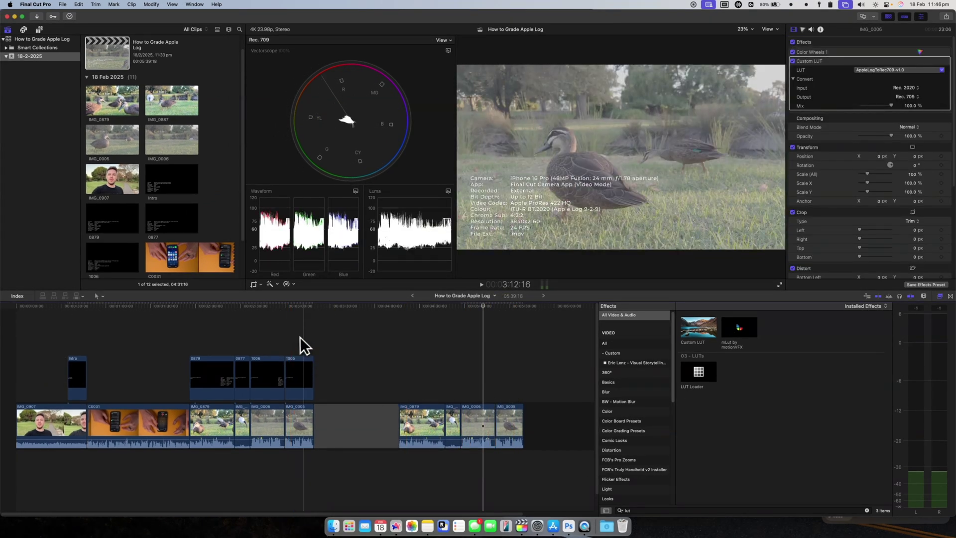
- Compare the recording-format overlays on the first IMG_0005, IMG_0887 and IMG_0879 clips before the gap
{"action": "left_click", "coordinate": [303, 334]}
{"action": "left_click", "coordinate": [237, 346]}
{"action": "key", "text": "space"}
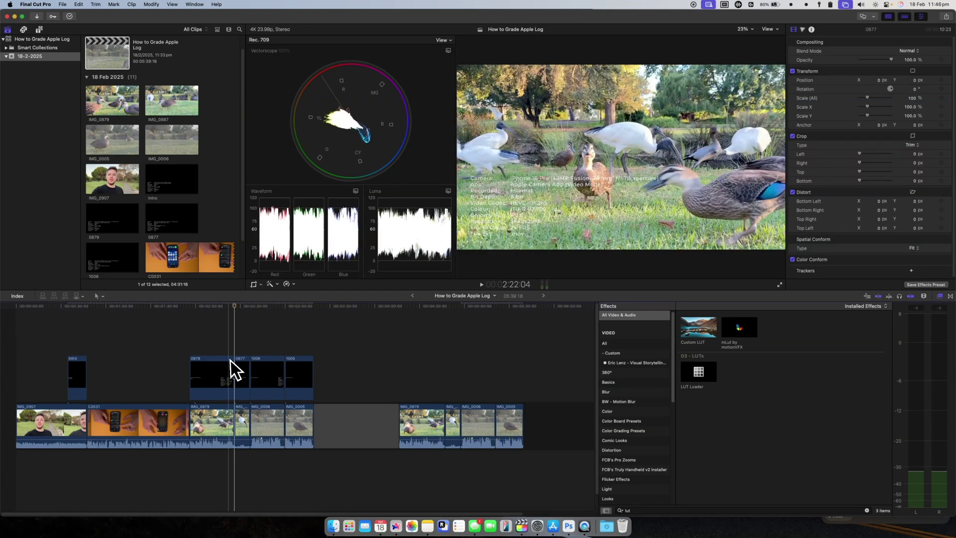
{"action": "left_click", "coordinate": [304, 349]}
{"action": "left_click", "coordinate": [216, 353]}
{"action": "left_click", "coordinate": [219, 337]}
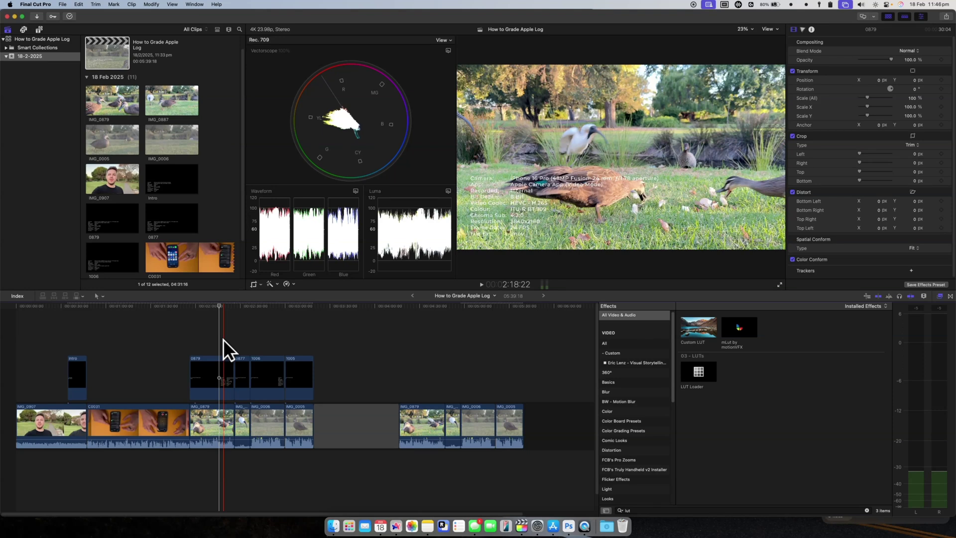
- Preview the 0879, 0877 and 1006 title sections in turn, leaving the playhead at 2:36:16
{"action": "left_click", "coordinate": [244, 339]}
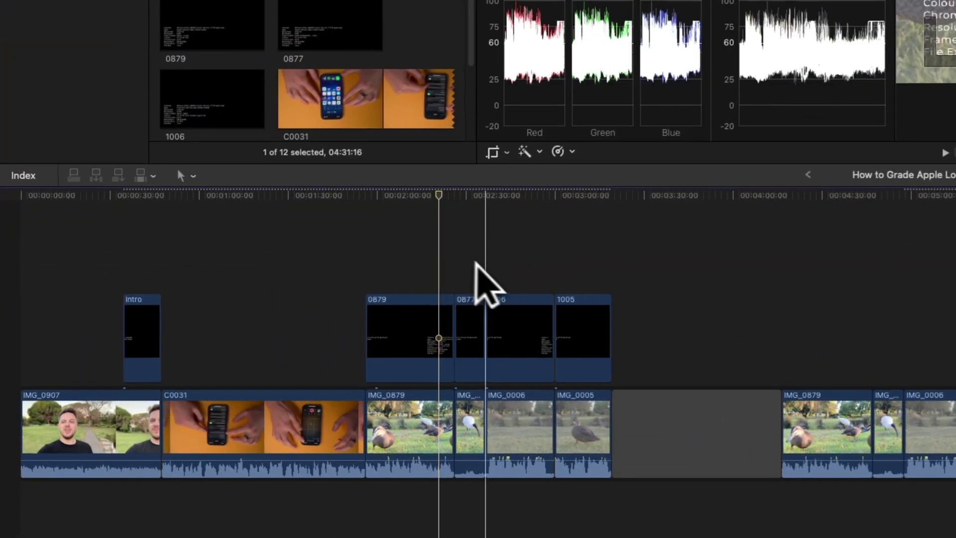
{"action": "left_click", "coordinate": [371, 294]}
{"action": "left_click", "coordinate": [477, 270]}
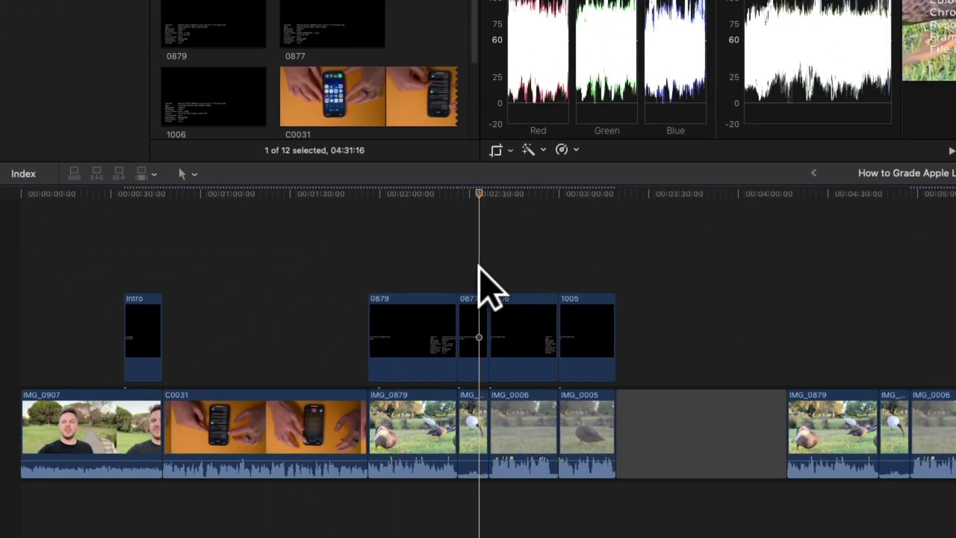
{"action": "left_click", "coordinate": [509, 258]}
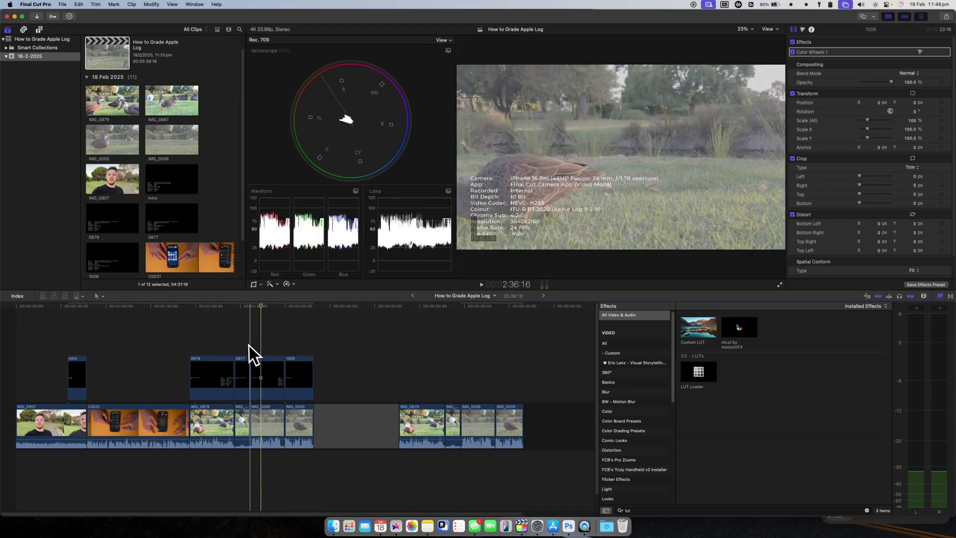
{"action": "key", "text": "s"}
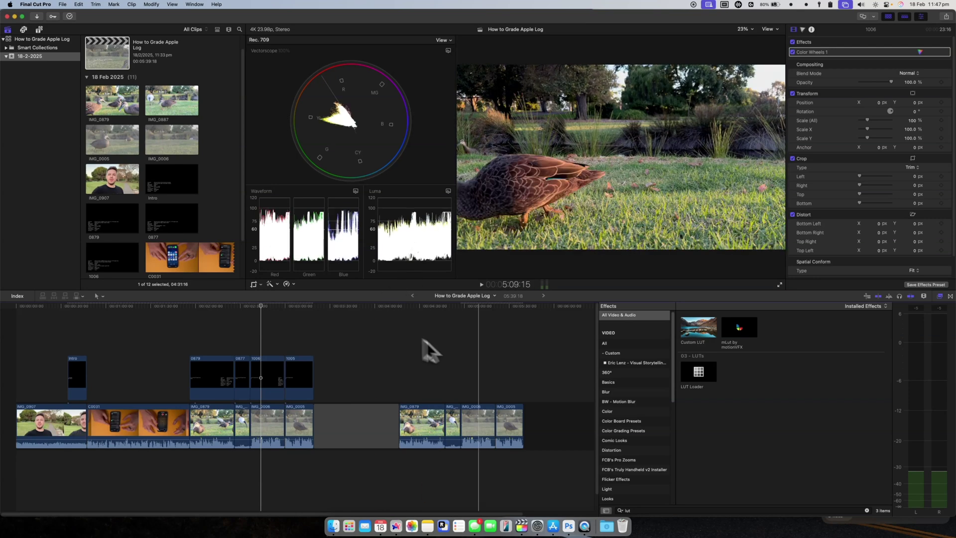
- Compare the second IMG_0006 clip with its Custom LUT against the first IMG_0006 and IMG_0005 clips in Apple Log
{"action": "left_click", "coordinate": [484, 354]}
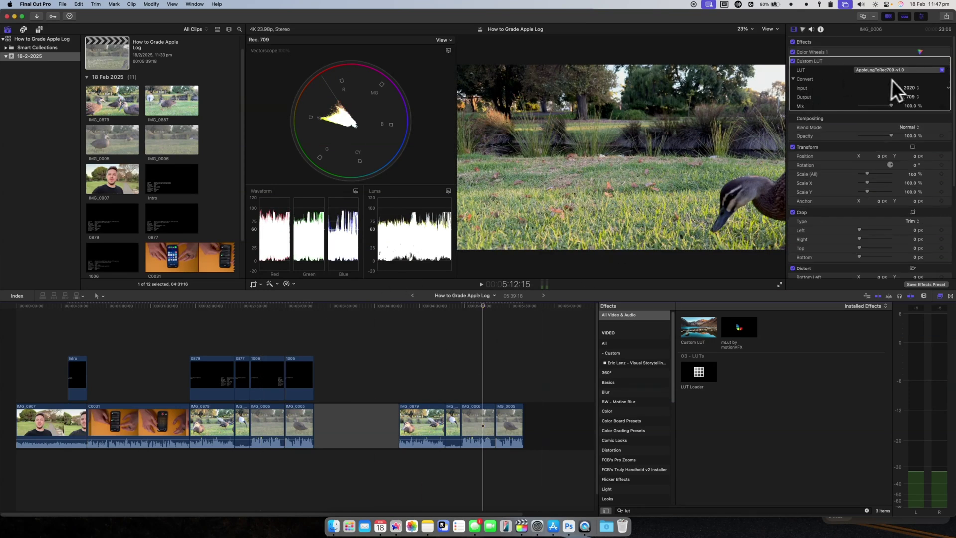
{"action": "left_click", "coordinate": [298, 336]}
{"action": "left_click", "coordinate": [284, 339]}
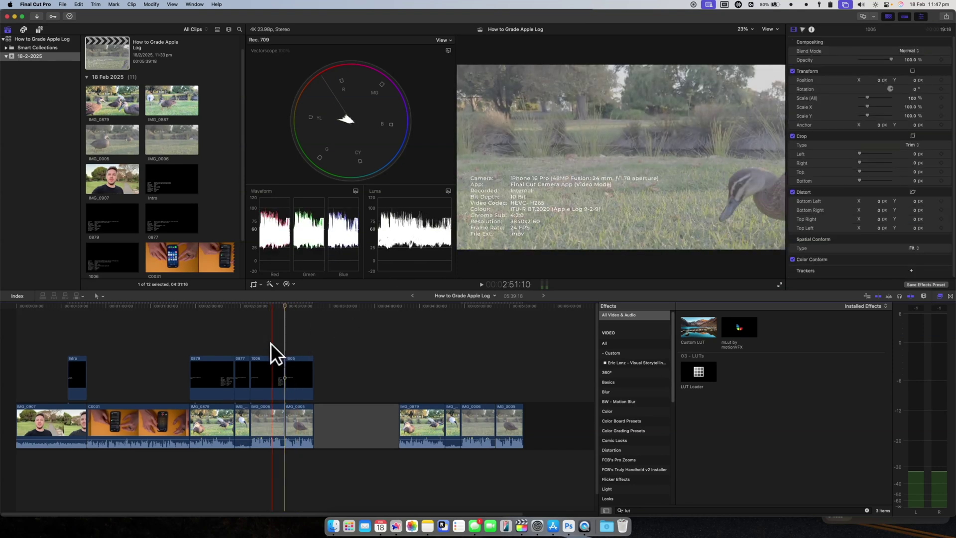
{"action": "left_click", "coordinate": [273, 346]}
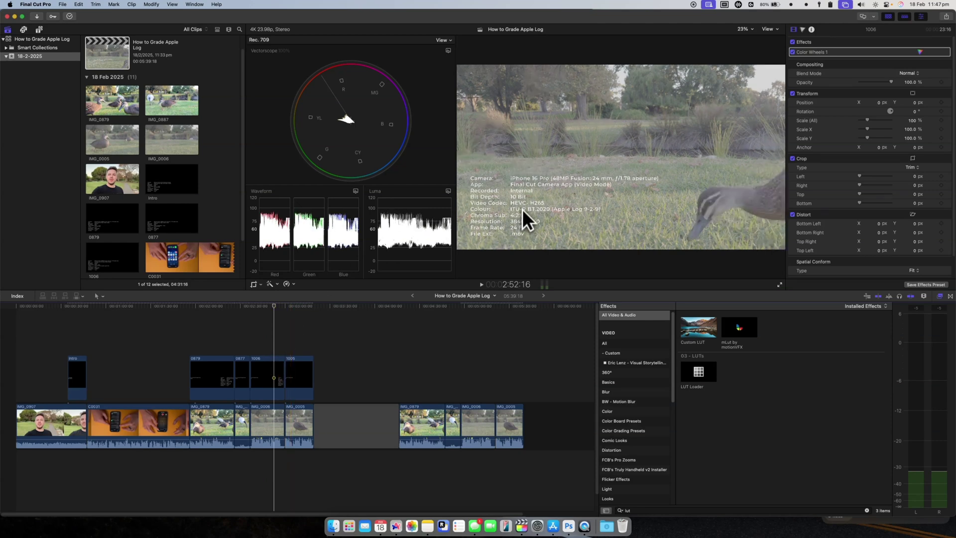
{"action": "left_click", "coordinate": [292, 351]}
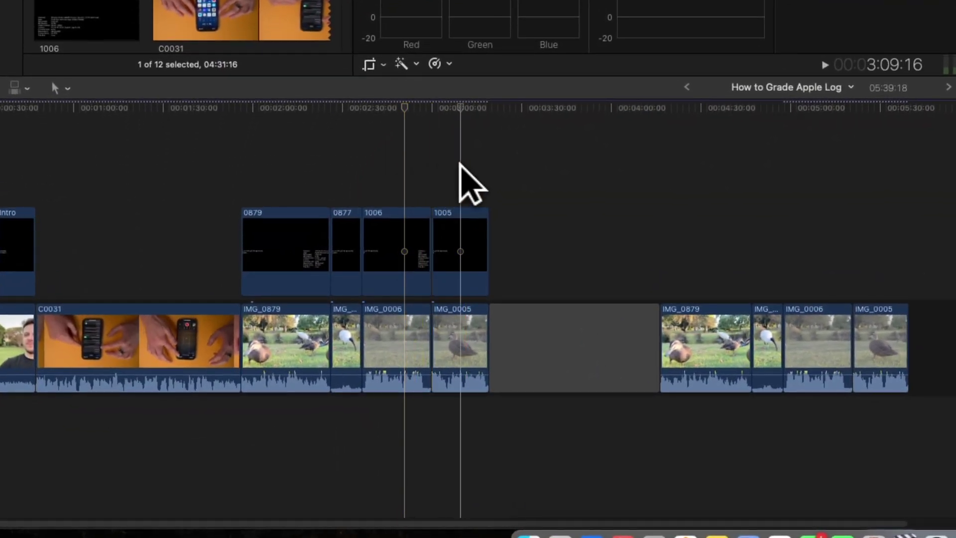
- Preview the 1006 and 1005 sections, highlight the 0879 title with its clip, and return the playhead to 2:50:04
{"action": "left_click", "coordinate": [396, 170]}
{"action": "left_click", "coordinate": [459, 188]}
{"action": "left_click", "coordinate": [411, 186]}
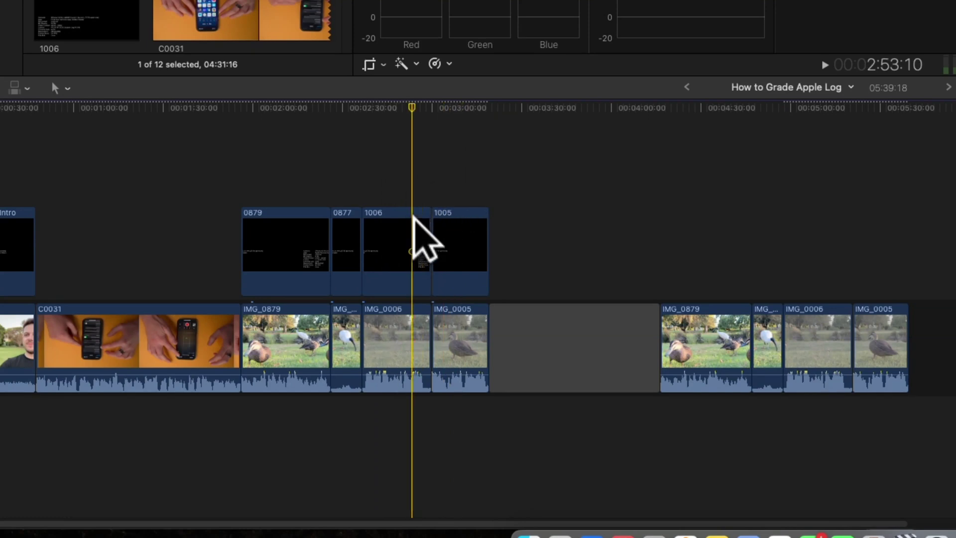
{"action": "left_click", "coordinate": [404, 246]}
{"action": "left_click_drag", "start_coordinate": [253, 147], "coordinate": [313, 405]}
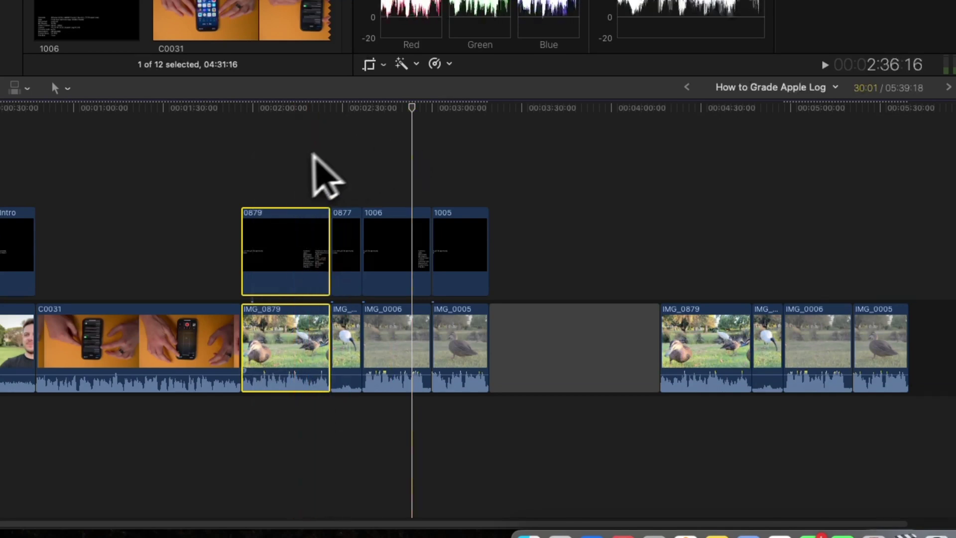
{"action": "left_click", "coordinate": [401, 141]}
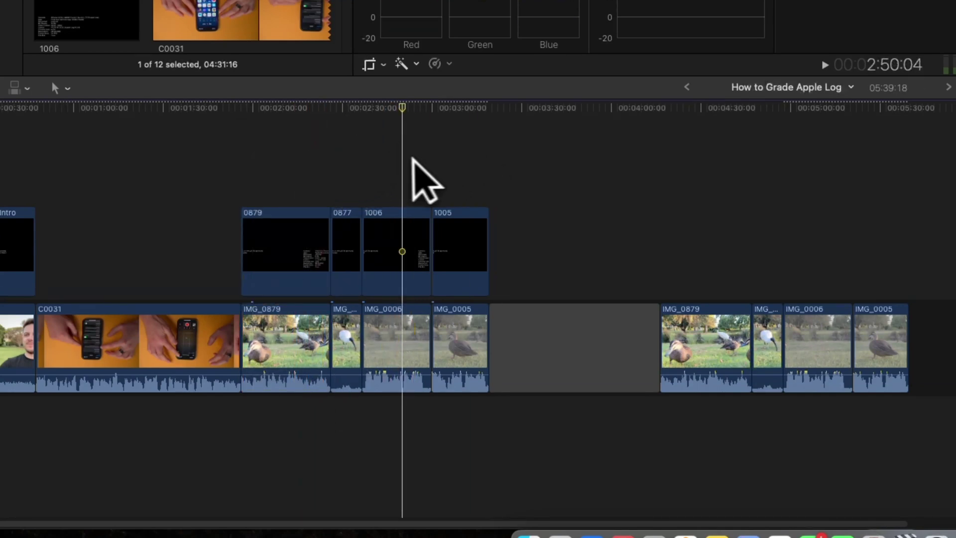
- Select the second IMG_0879 clip after the gap, check its color space information, and return to its video properties
{"action": "left_click", "coordinate": [690, 133]}
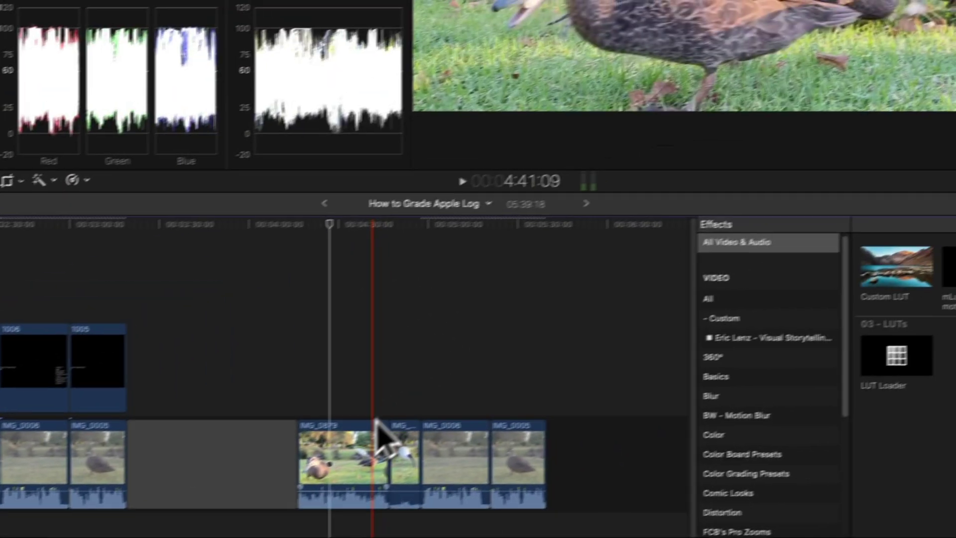
{"action": "left_click", "coordinate": [381, 439]}
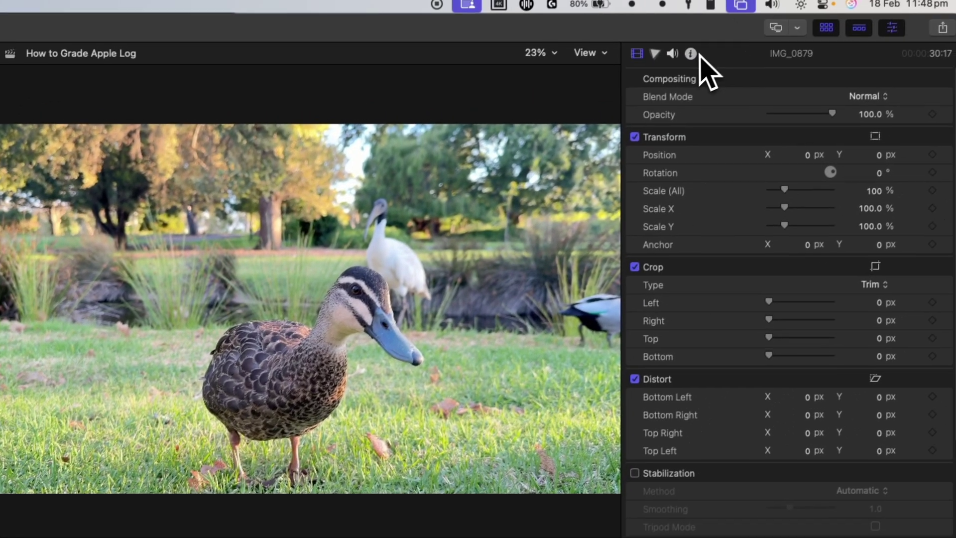
{"action": "left_click", "coordinate": [687, 54]}
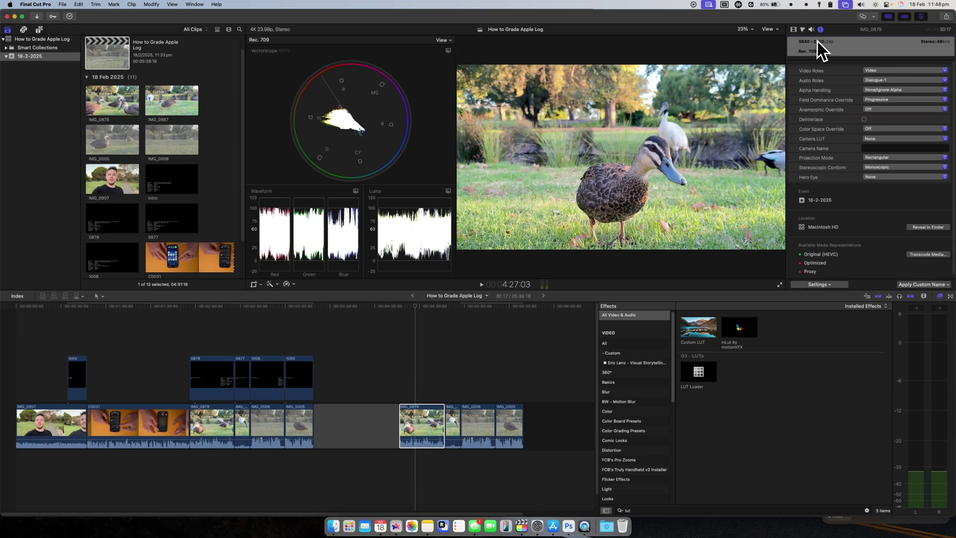
{"action": "left_click", "coordinate": [793, 29]}
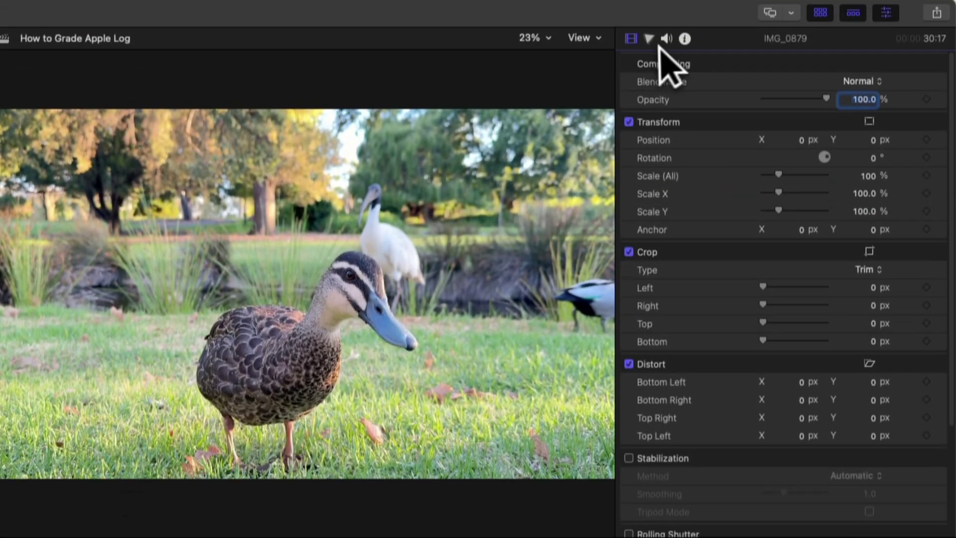
- Add a Color Wheels correction to the second IMG_0879 clip and return to its video properties
{"action": "left_click", "coordinate": [649, 57]}
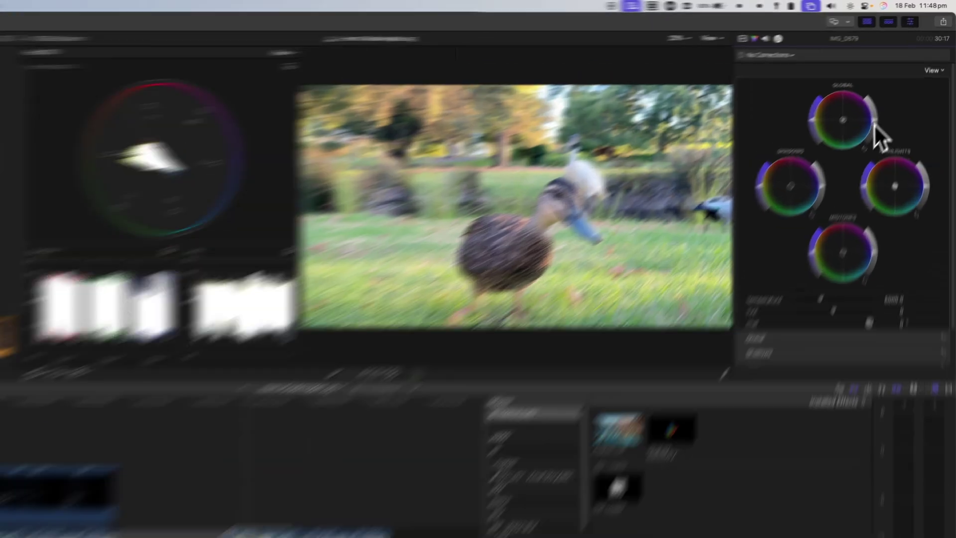
{"action": "left_click", "coordinate": [895, 91]}
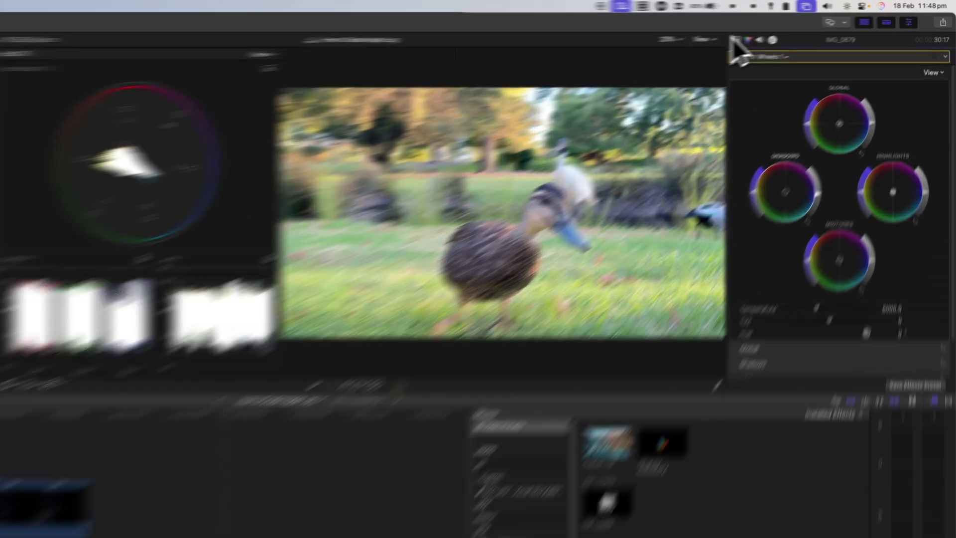
{"action": "left_click", "coordinate": [794, 29]}
{"action": "left_click", "coordinate": [801, 28]}
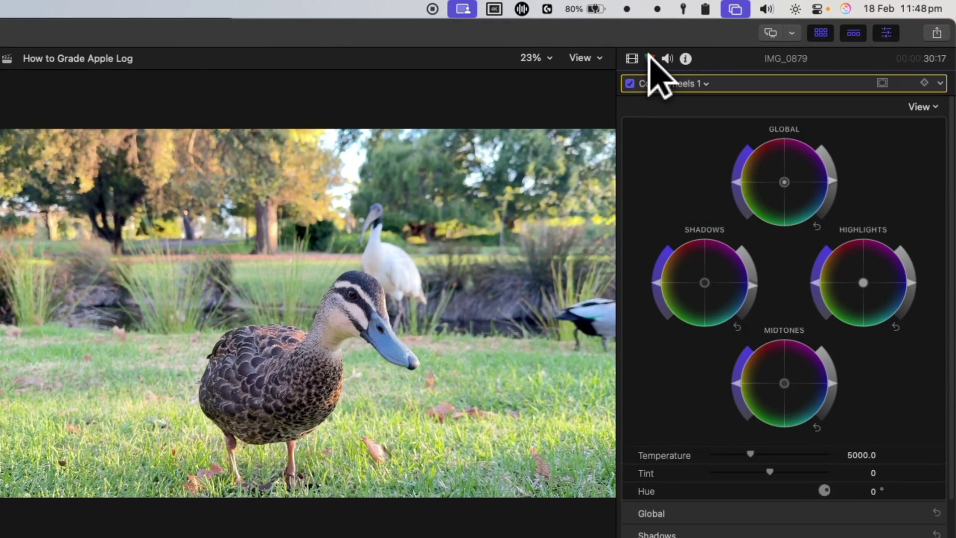
{"action": "left_click", "coordinate": [793, 28]}
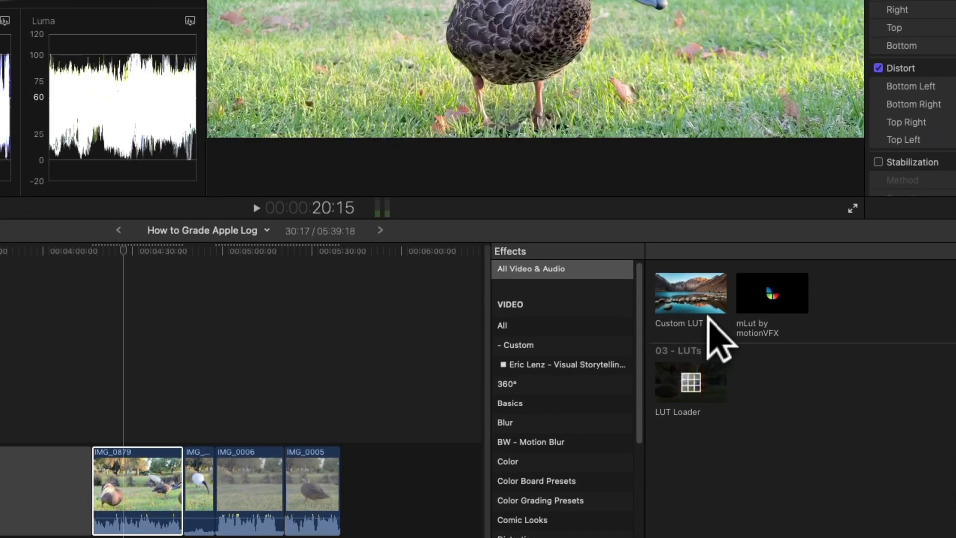
- Apply the LUT Loader effect to the second IMG_0879 clip and load the Fuji Astia 100F film emulation LUT
{"action": "left_click_drag", "start_coordinate": [710, 377], "coordinate": [165, 498]}
{"action": "left_click_drag", "start_coordinate": [263, 450], "coordinate": [271, 454]}
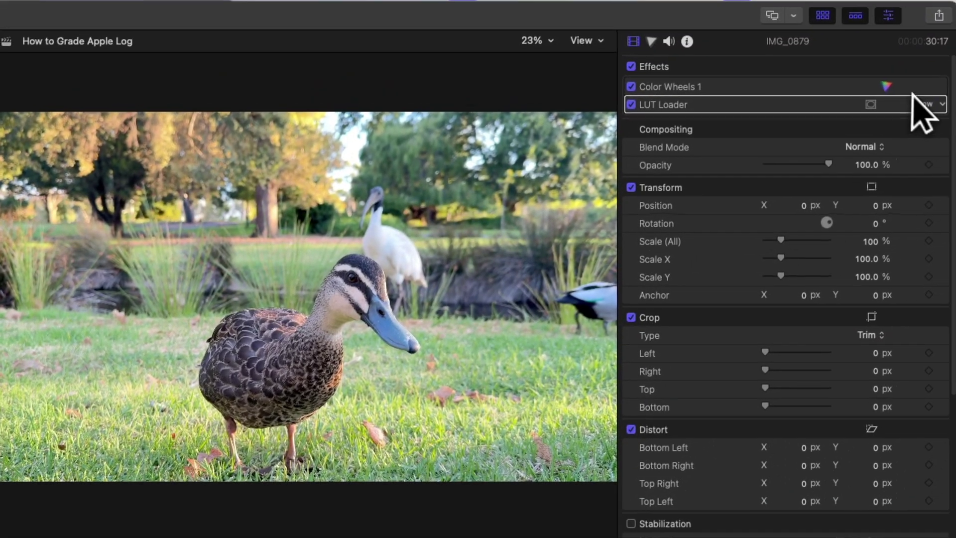
{"action": "left_click", "coordinate": [919, 103]}
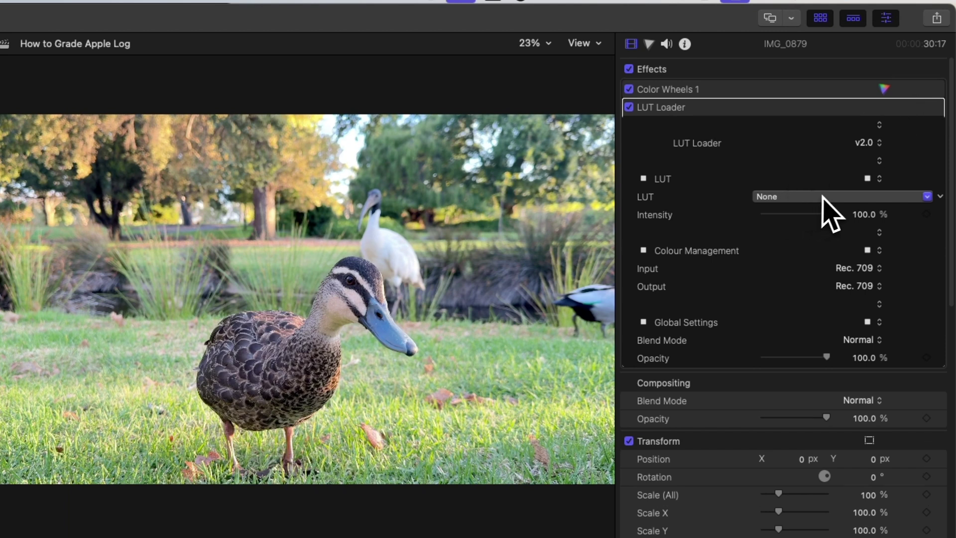
{"action": "left_click", "coordinate": [823, 197]}
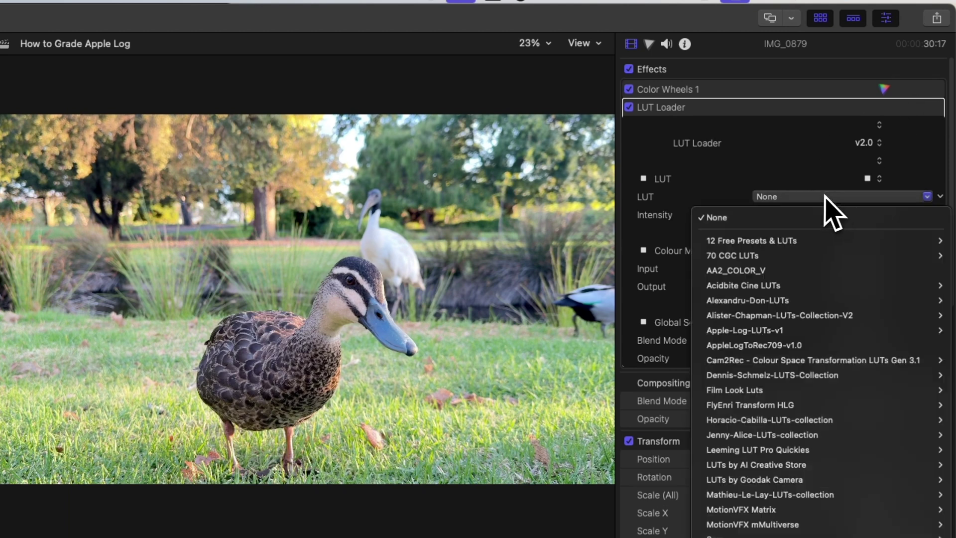
{"action": "mouse_move", "coordinate": [759, 257]}
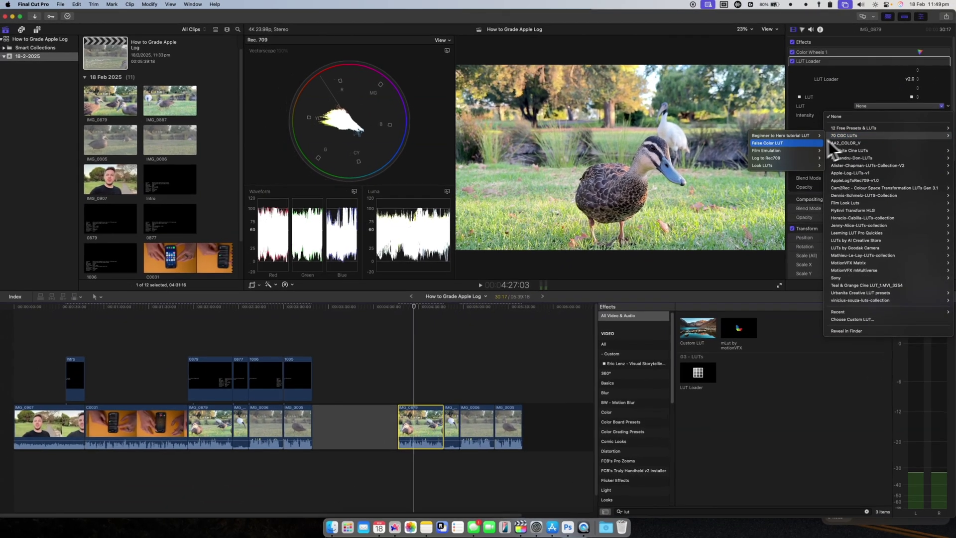
{"action": "mouse_move", "coordinate": [814, 154]}
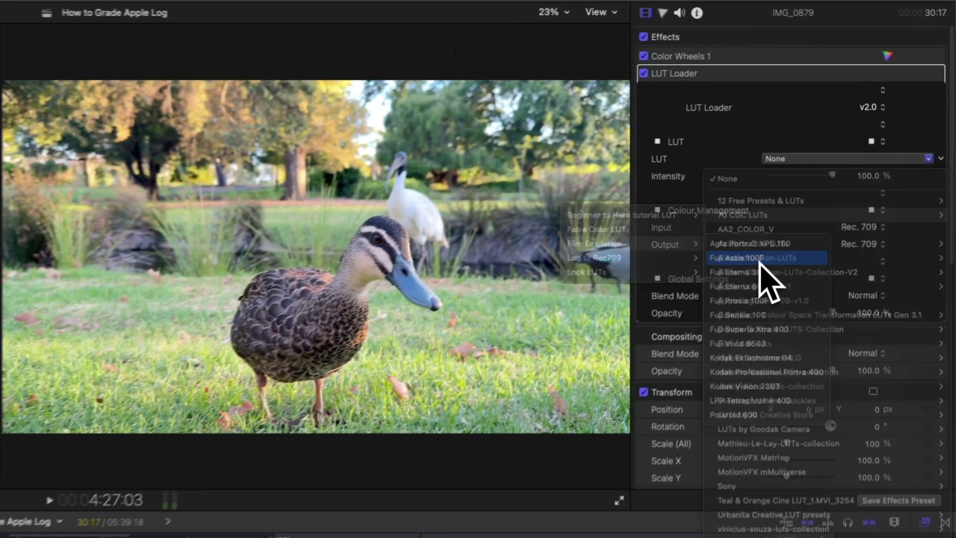
{"action": "left_click", "coordinate": [847, 157]}
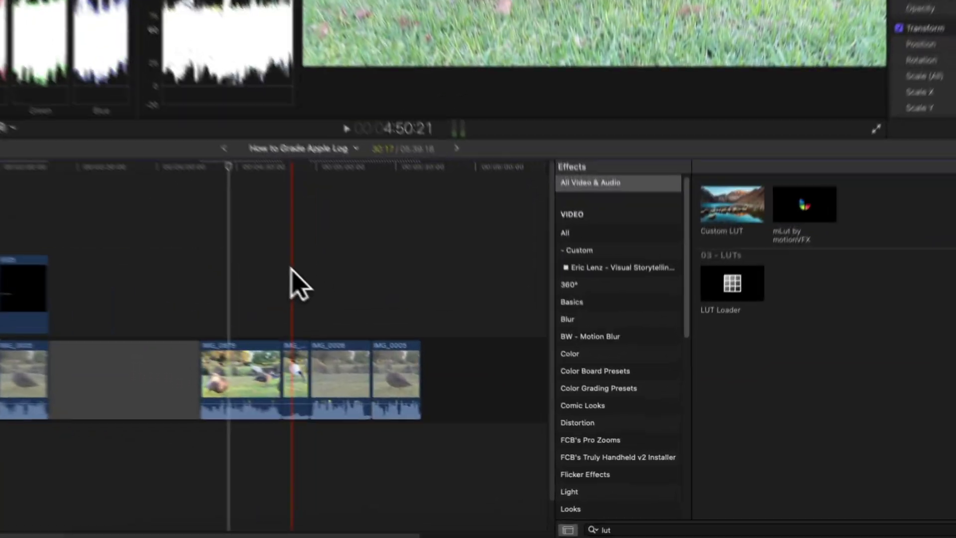
- Apply the LUT Loader effect with the Fuji Astia 100F film emulation LUT to the second IMG_0887 clip and open its Color Wheels
{"action": "left_click", "coordinate": [295, 361]}
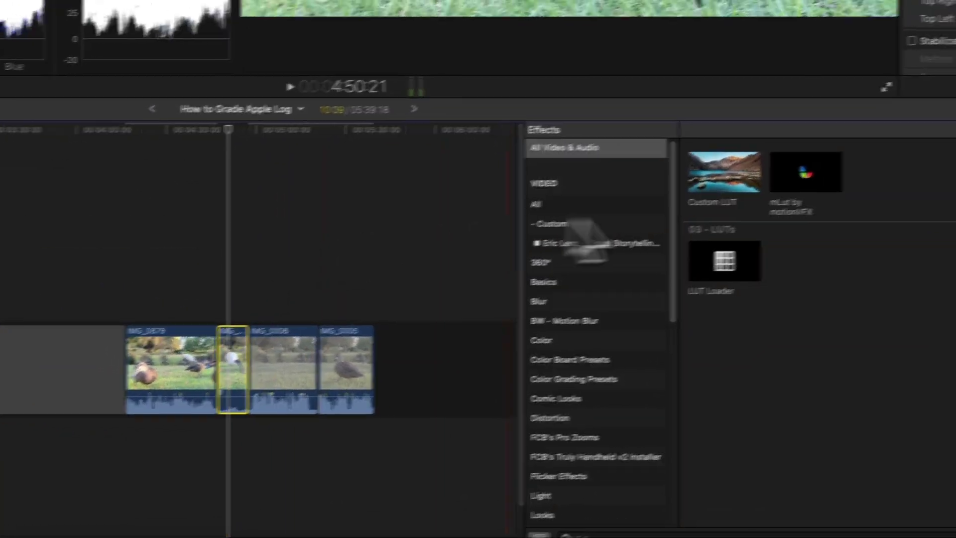
{"action": "left_click_drag", "start_coordinate": [744, 268], "coordinate": [258, 348]}
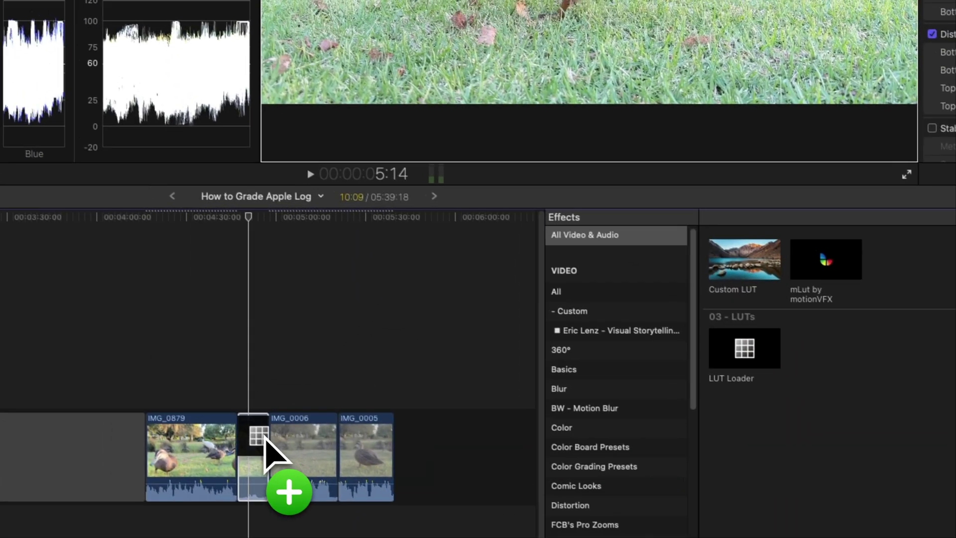
{"action": "left_click_drag", "start_coordinate": [264, 437], "coordinate": [263, 406]}
{"action": "left_click", "coordinate": [817, 142]}
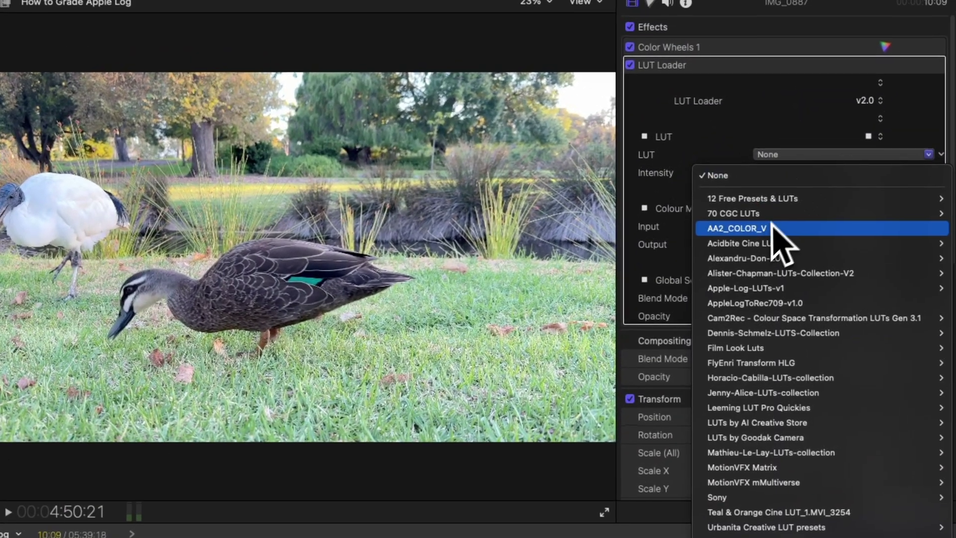
{"action": "mouse_move", "coordinate": [761, 214]}
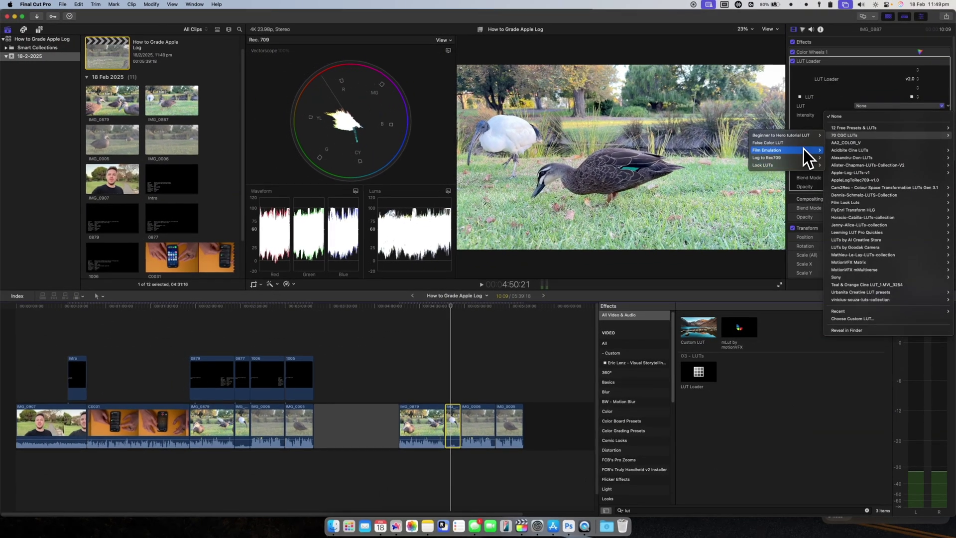
{"action": "mouse_move", "coordinate": [803, 152]}
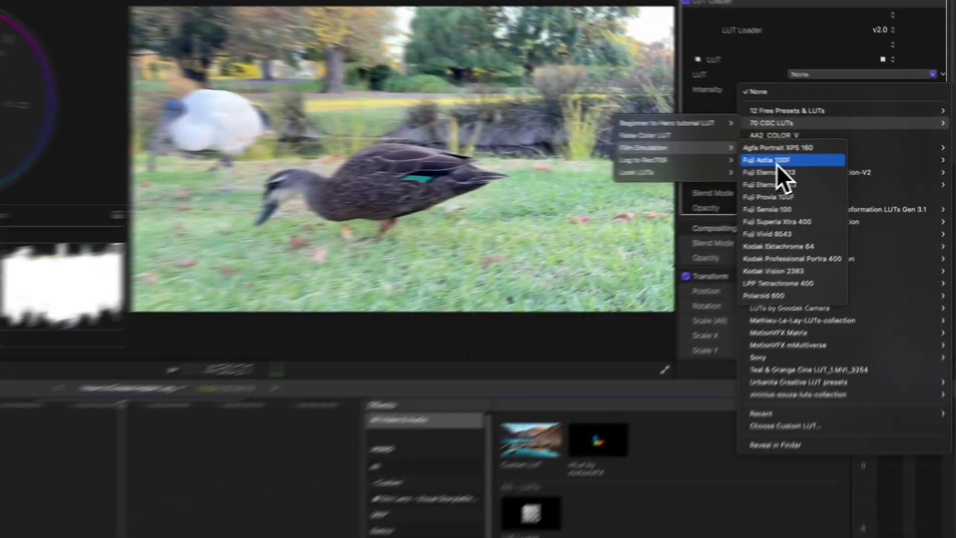
{"action": "left_click", "coordinate": [838, 158]}
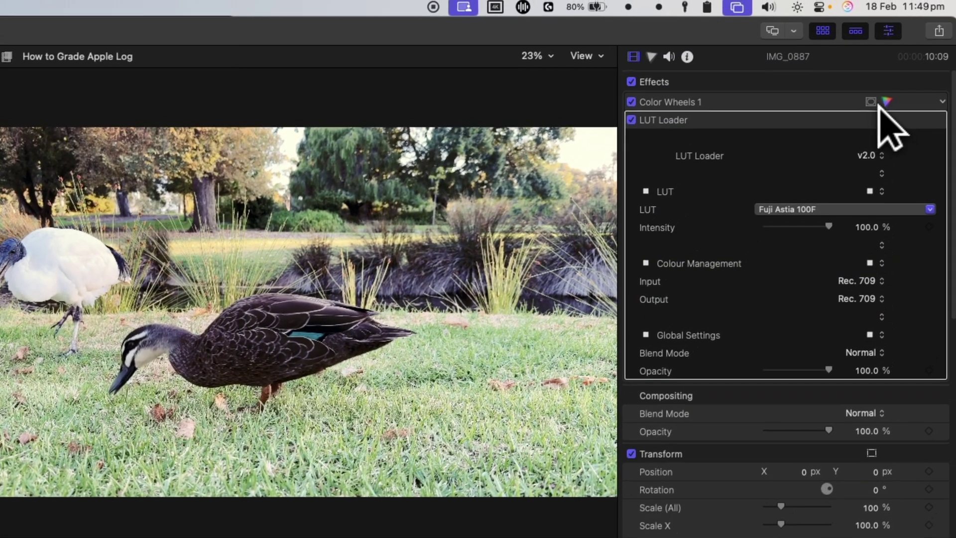
{"action": "left_click", "coordinate": [885, 102]}
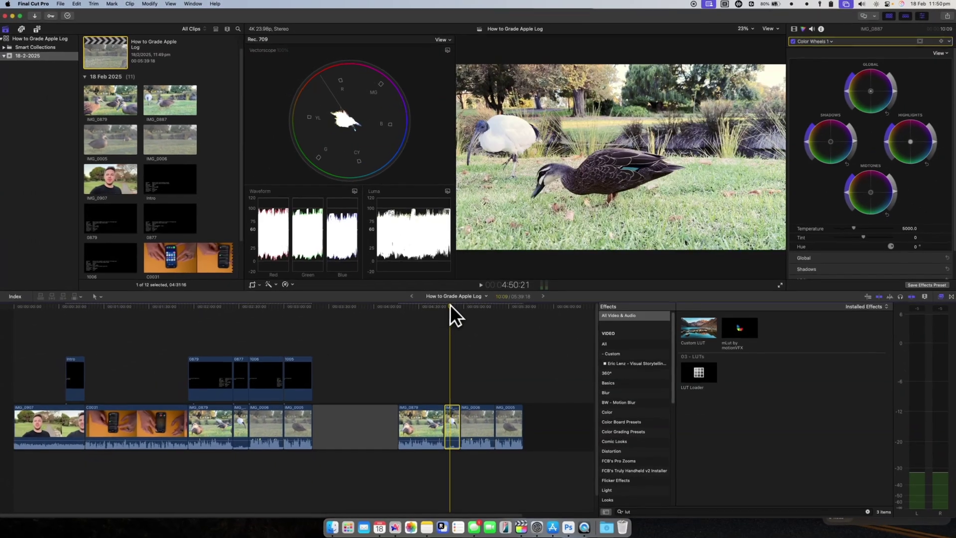
- Turn off the Color Wheels correction on the IMG_0006 and IMG_0005 clips after the gap
{"action": "left_click", "coordinate": [473, 302]}
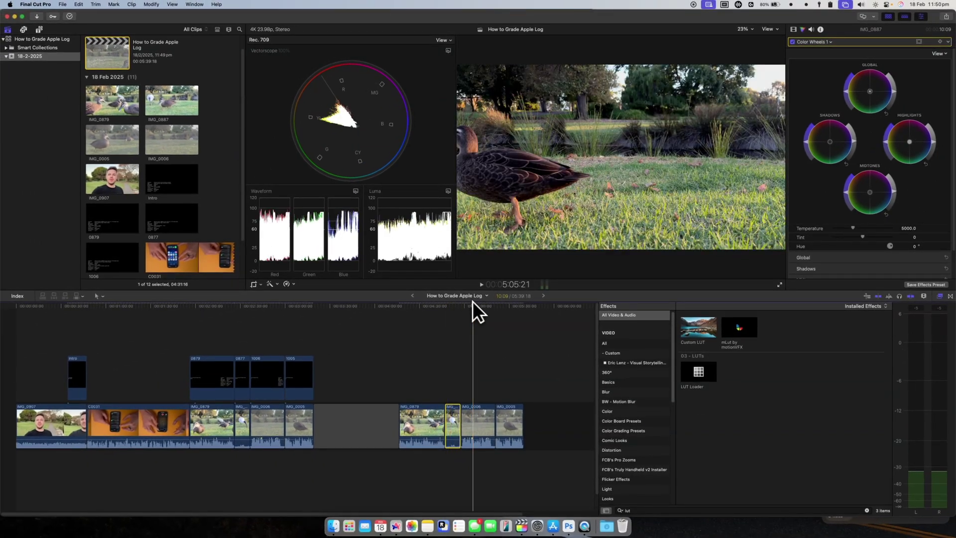
{"action": "left_click", "coordinate": [474, 411]}
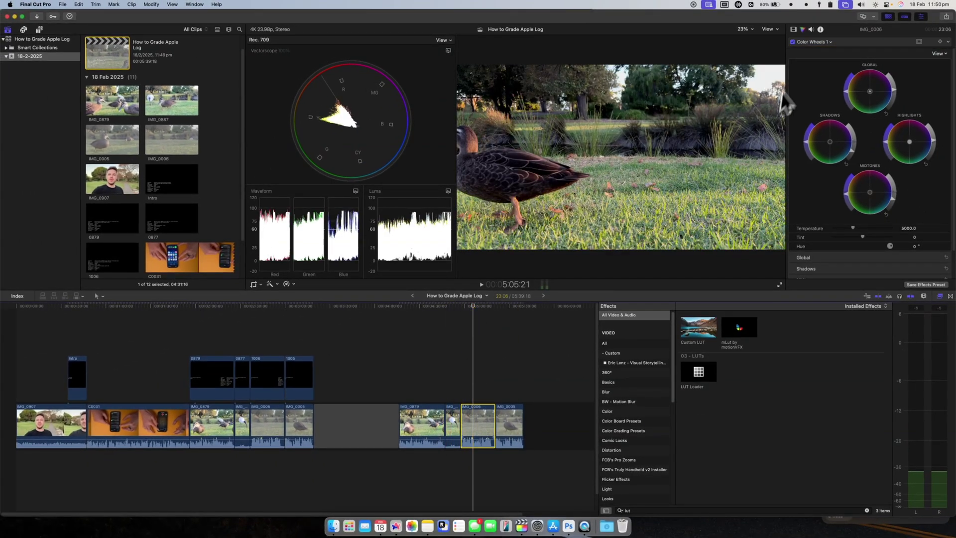
{"action": "left_click", "coordinate": [794, 28]}
{"action": "left_click", "coordinate": [793, 52]}
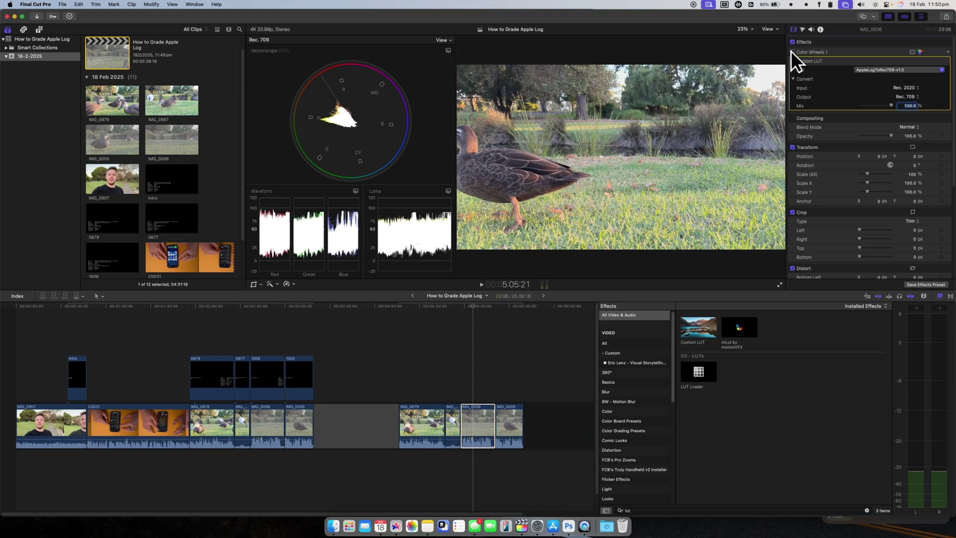
{"action": "left_click", "coordinate": [514, 407]}
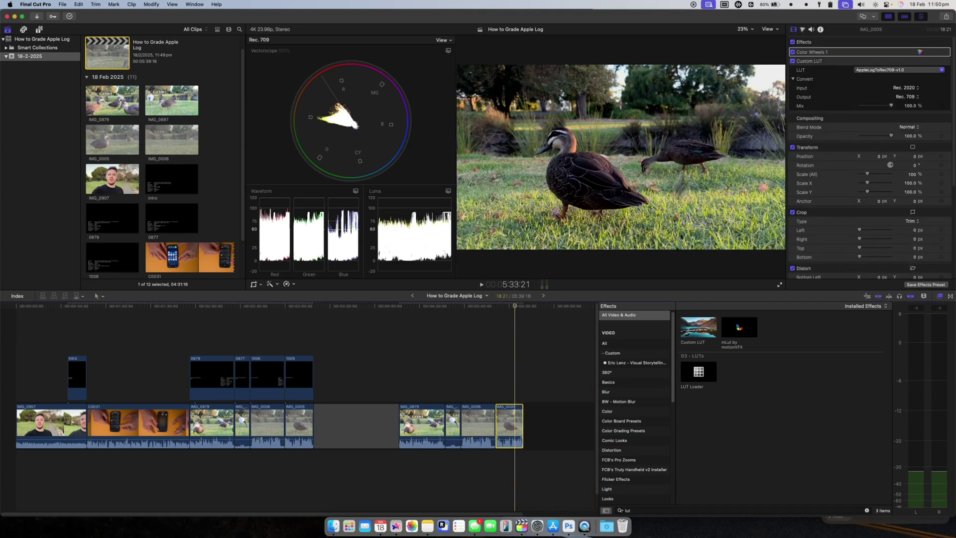
{"action": "left_click", "coordinate": [793, 52]}
- Compare frames of the IMG_0887 clip with frames of the neighbouring IMG_0006 clip after the gap
{"action": "left_click", "coordinate": [481, 369]}
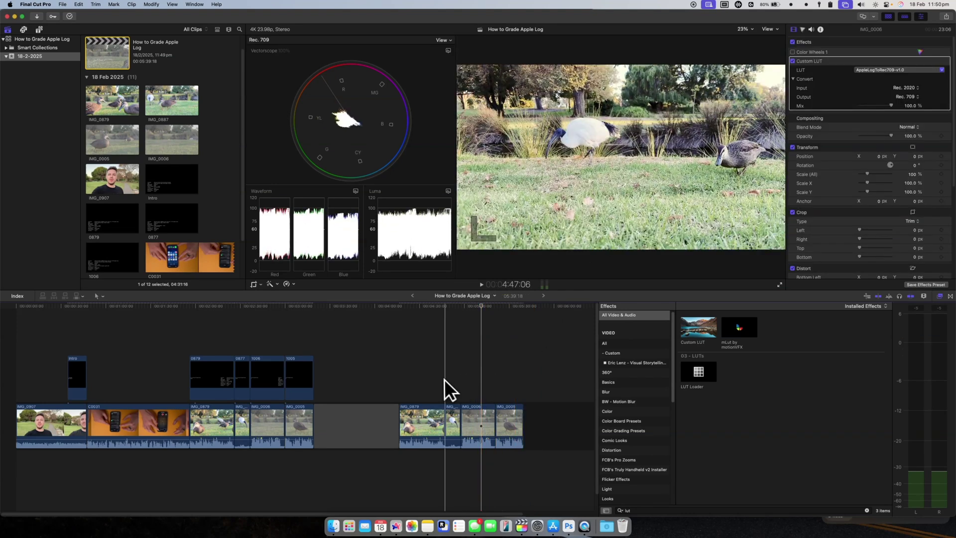
{"action": "left_click", "coordinate": [468, 385]}
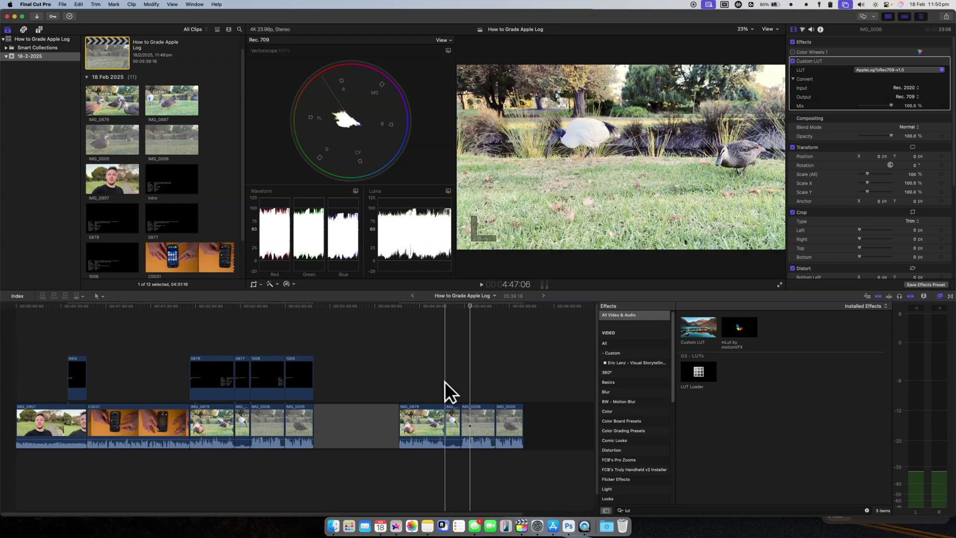
{"action": "left_click", "coordinate": [452, 427]}
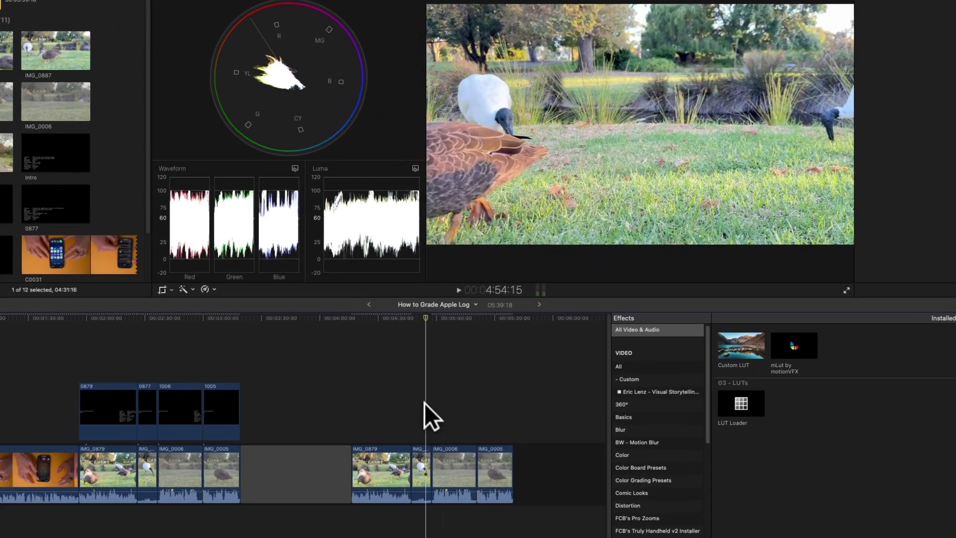
{"action": "left_click", "coordinate": [334, 493]}
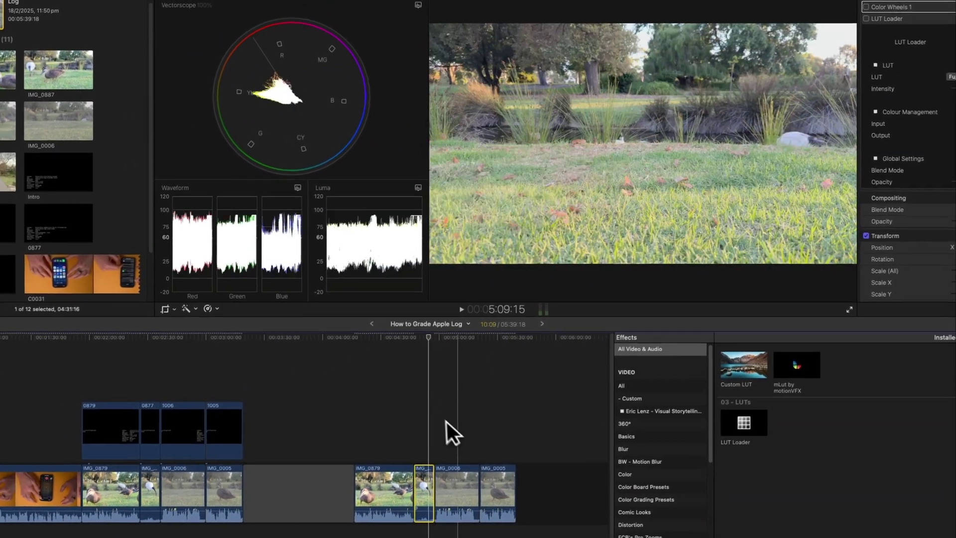
{"action": "left_click", "coordinate": [447, 423]}
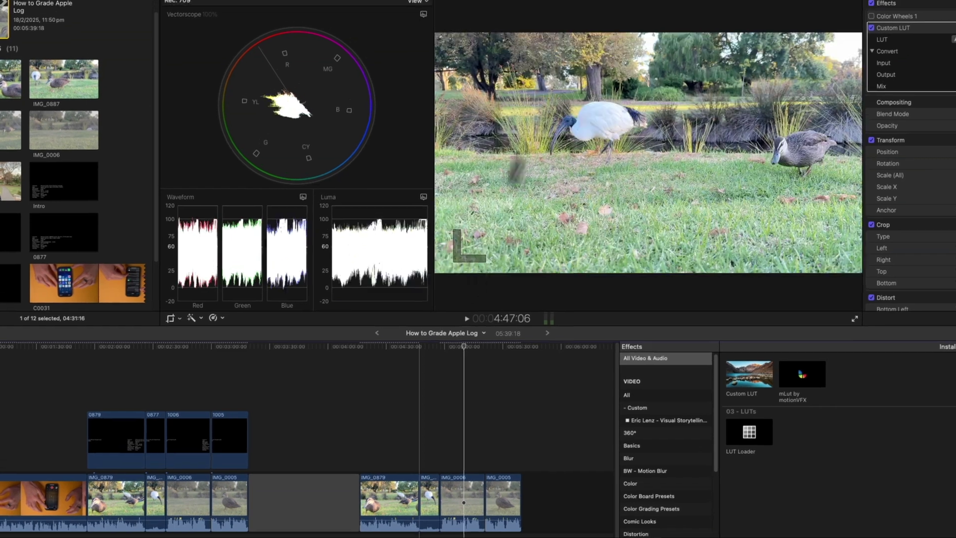
{"action": "left_click", "coordinate": [431, 416]}
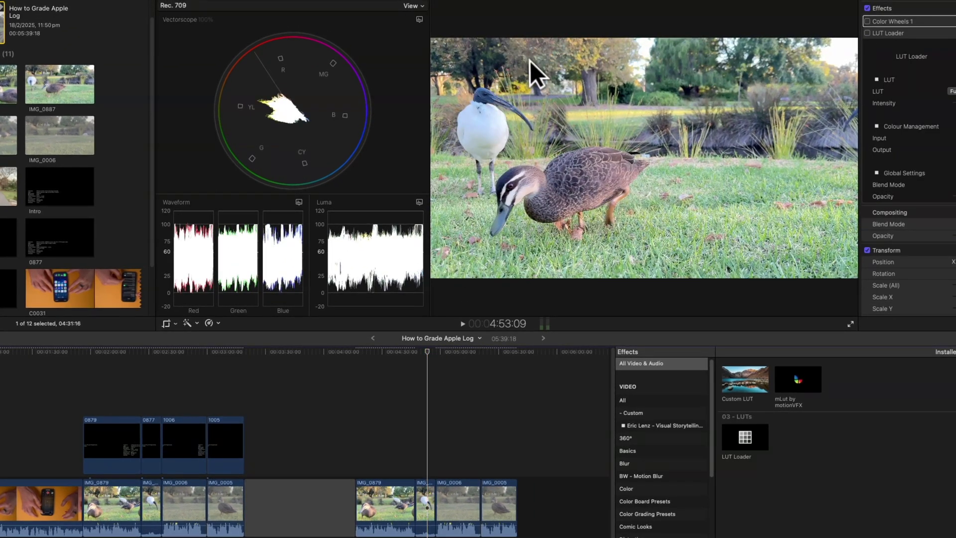
- Re-enable the Color Wheels correction on the second IMG_0006 clip, check its wheel settings, and return to the video properties
{"action": "left_click", "coordinate": [448, 406]}
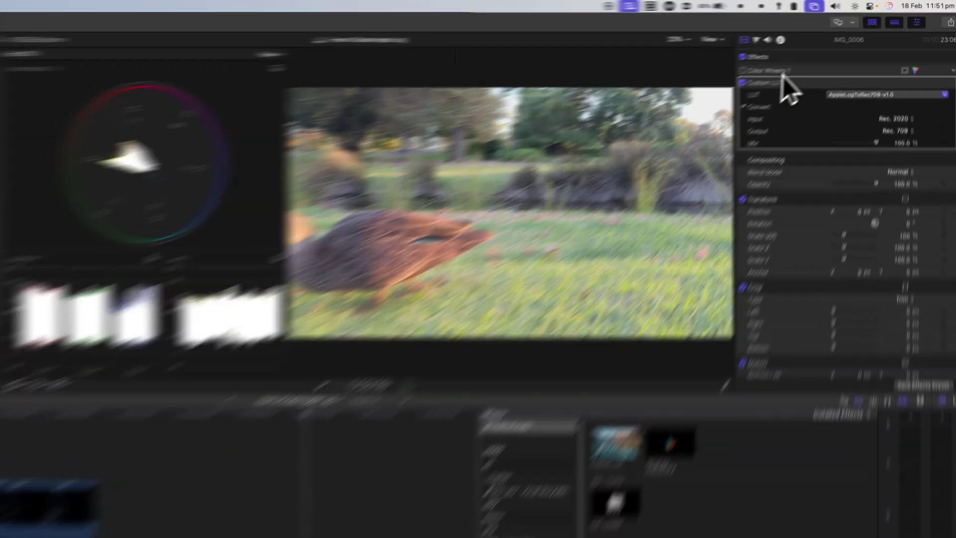
{"action": "left_click", "coordinate": [796, 52]}
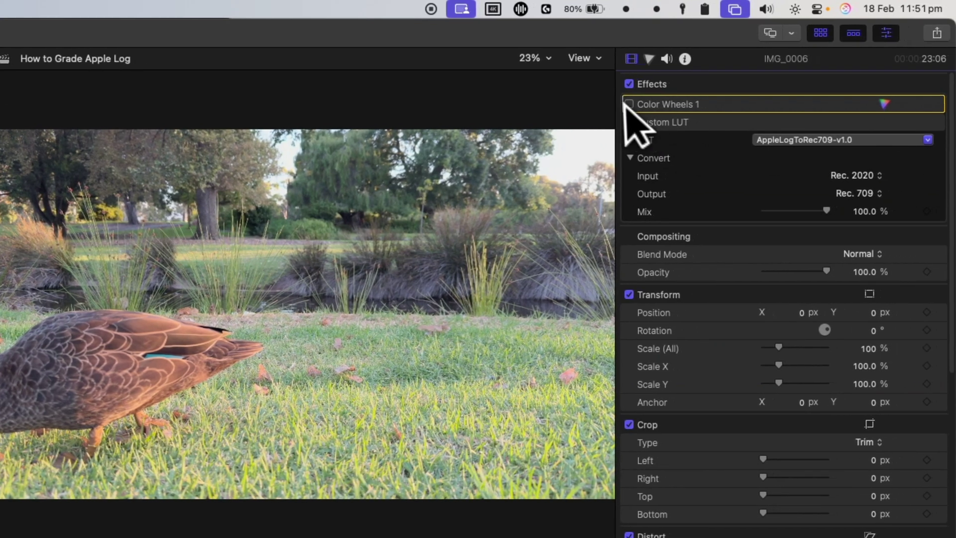
{"action": "left_click", "coordinate": [682, 105]}
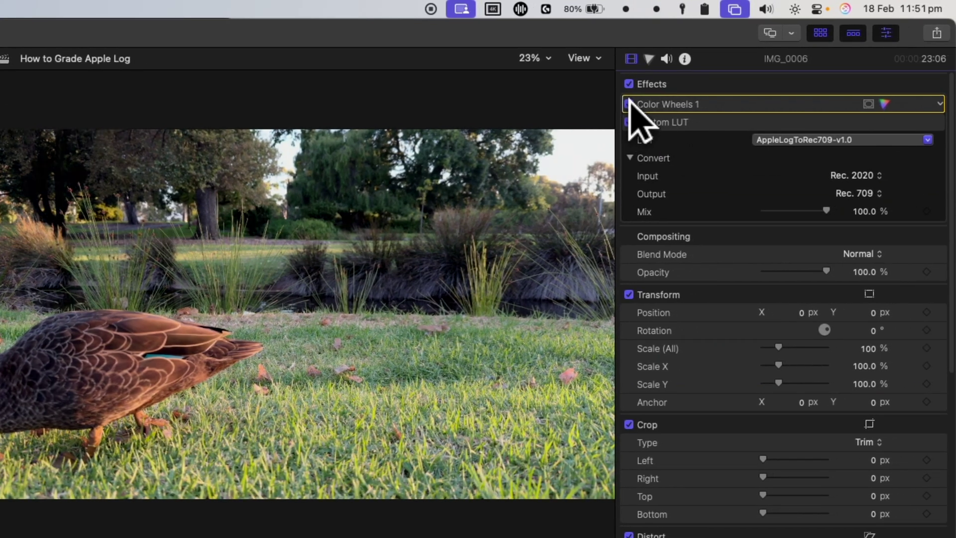
{"action": "left_click", "coordinate": [879, 104]}
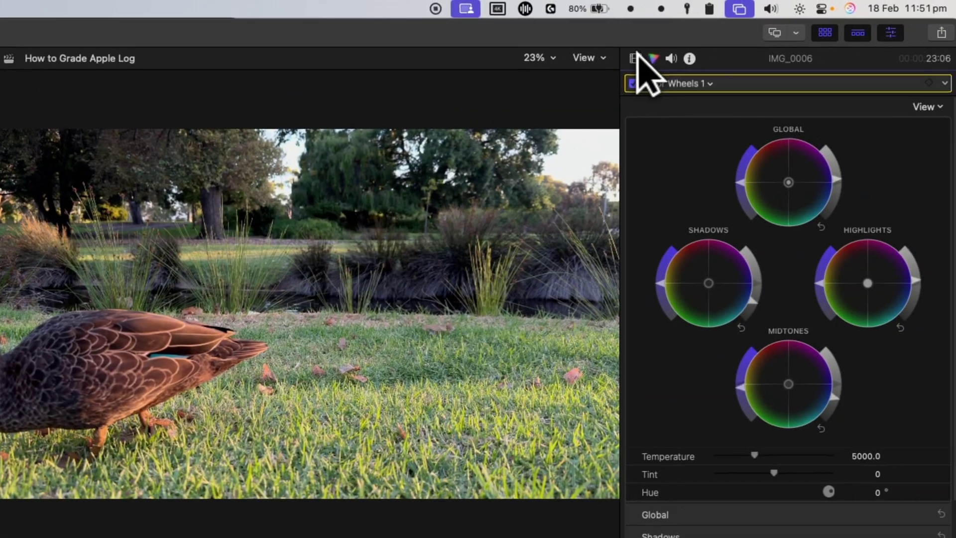
{"action": "left_click", "coordinate": [652, 48]}
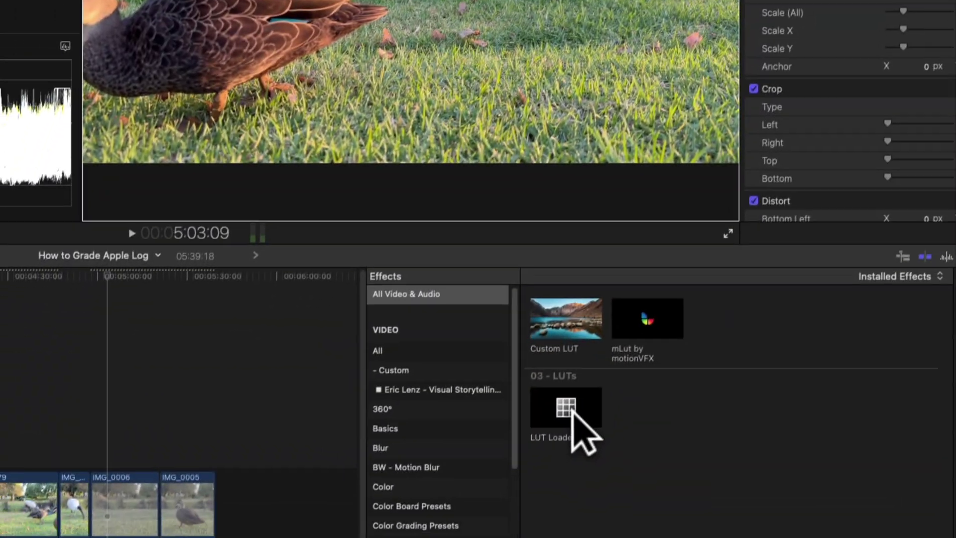
- Apply the LUT Loader effect to the second IMG_0006 clip, load the Fuji Astia 100F film emulation LUT, and preview the look
{"action": "left_click_drag", "start_coordinate": [572, 422], "coordinate": [204, 451]}
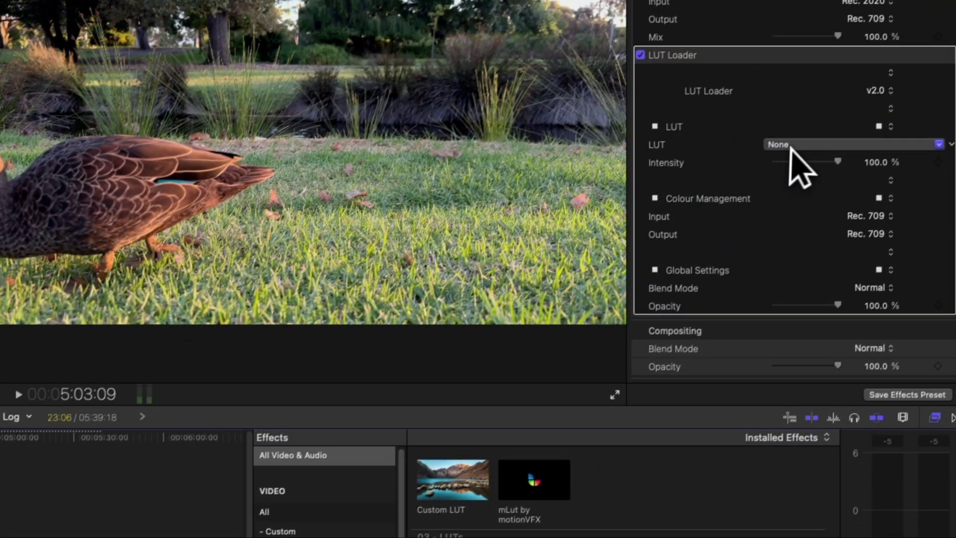
{"action": "left_click", "coordinate": [790, 145]}
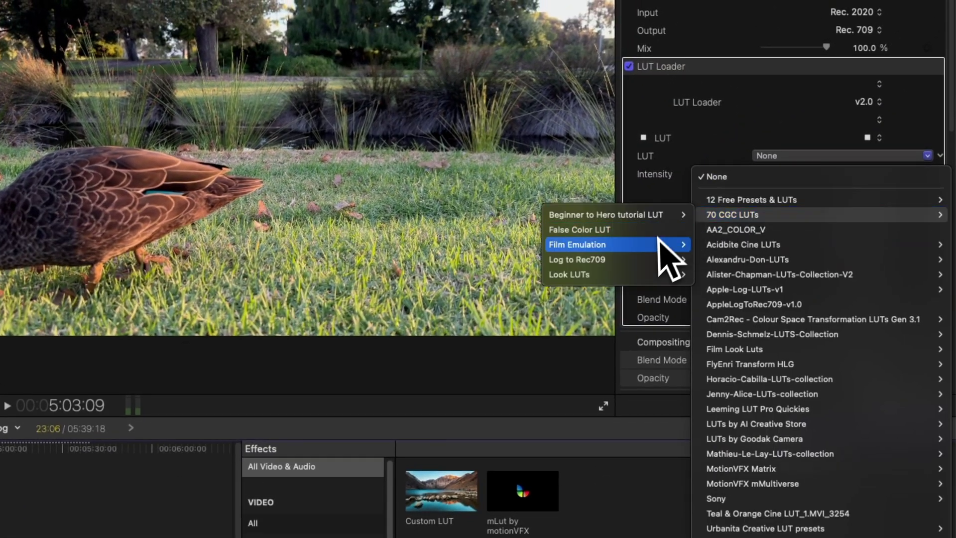
{"action": "mouse_move", "coordinate": [677, 244]}
{"action": "left_click", "coordinate": [741, 260]}
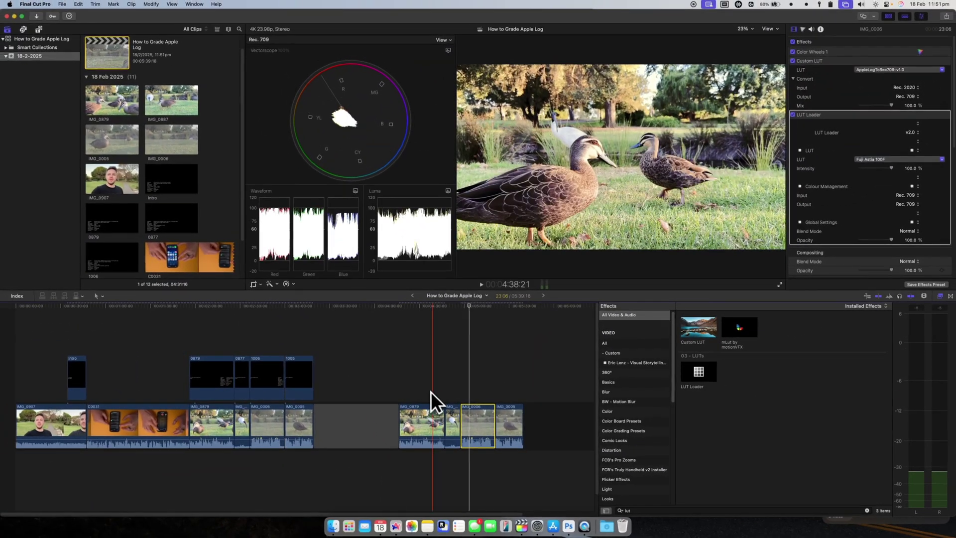
{"action": "key", "text": "s"}
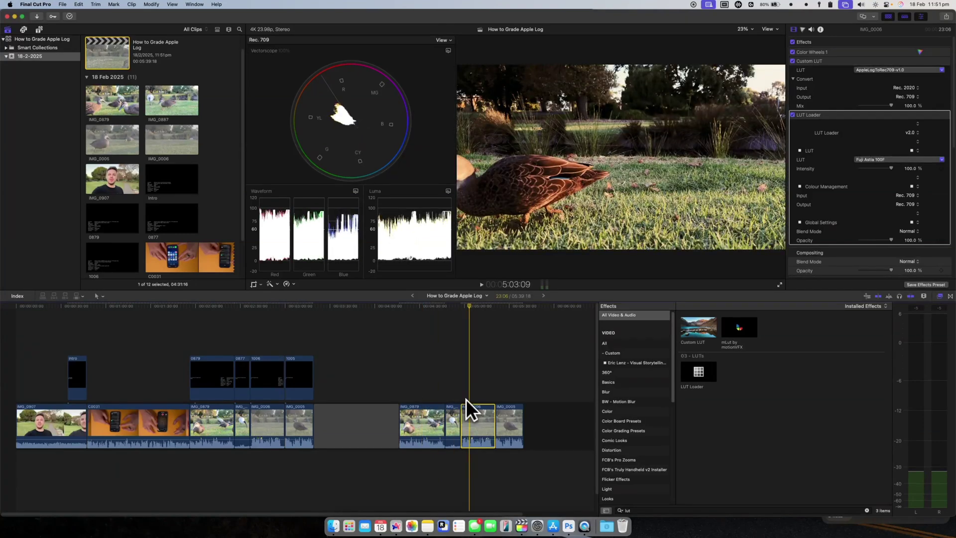
{"action": "key", "text": "s"}
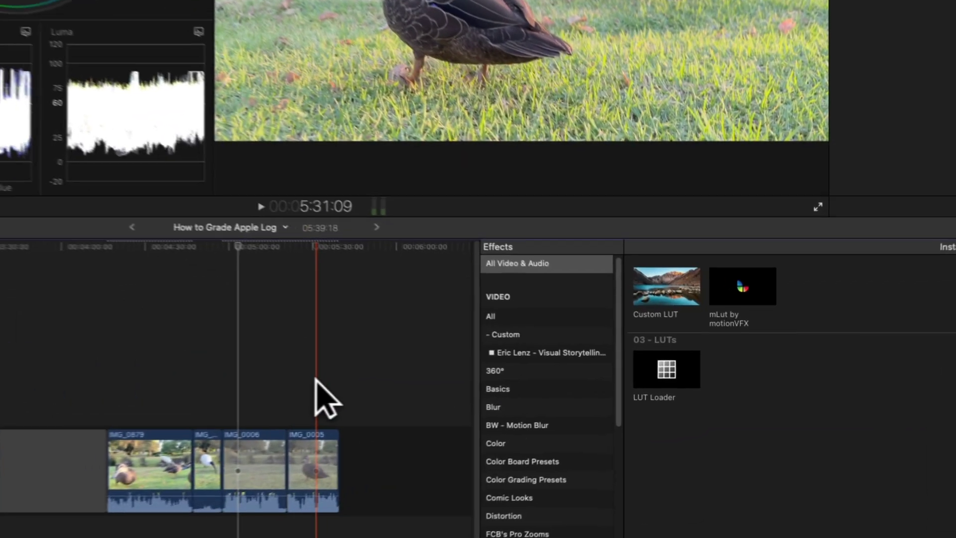
- Apply the LUT Loader effect to the second IMG_0005 clip and load the Fuji Astia 100F film emulation LUT
{"action": "left_click", "coordinate": [507, 412]}
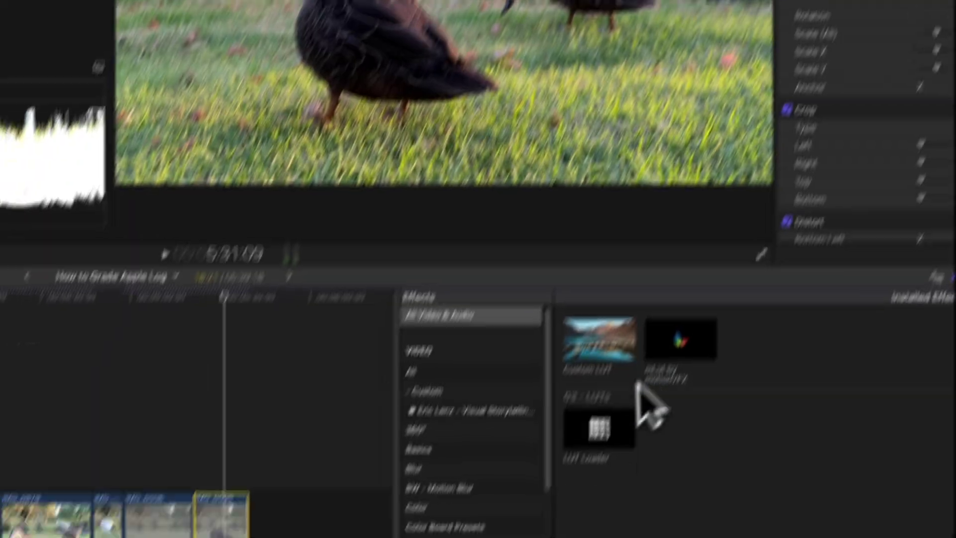
{"action": "left_click_drag", "start_coordinate": [642, 394], "coordinate": [276, 466]}
{"action": "left_click", "coordinate": [874, 160]}
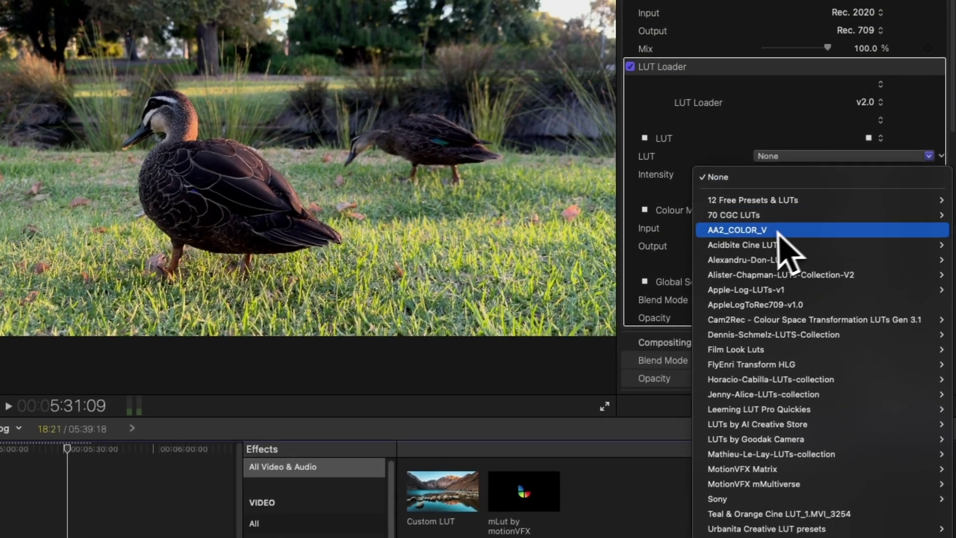
{"action": "mouse_move", "coordinate": [764, 223]}
{"action": "mouse_move", "coordinate": [628, 247]}
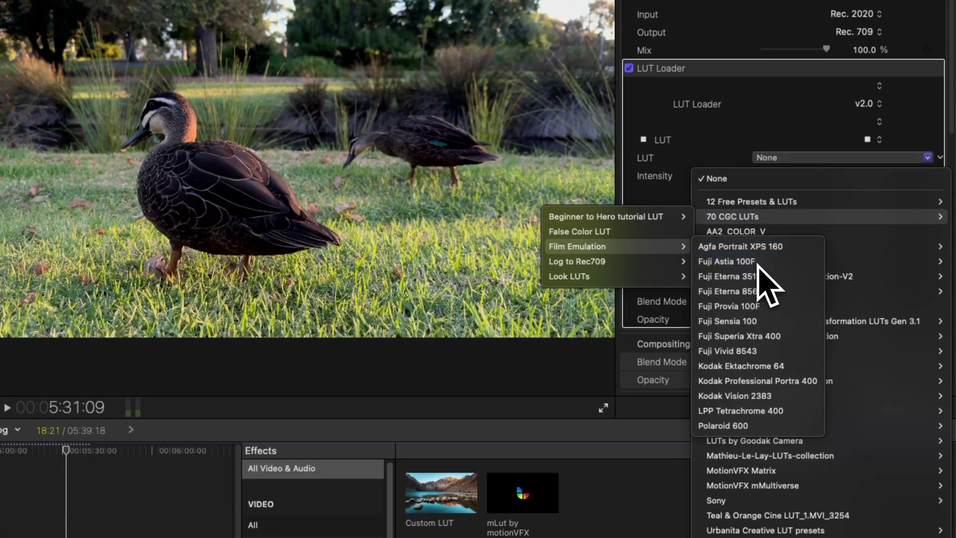
{"action": "left_click", "coordinate": [727, 262]}
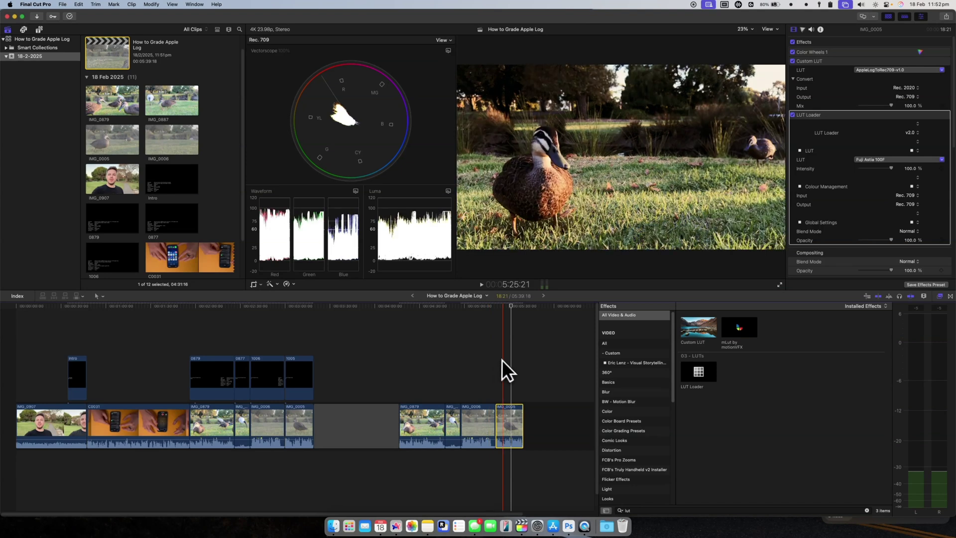
- Compare the graded IMG_0006 and IMG_0005 clips after the gap and bring up the IMG_0005 clip's video properties
{"action": "left_click", "coordinate": [498, 362]}
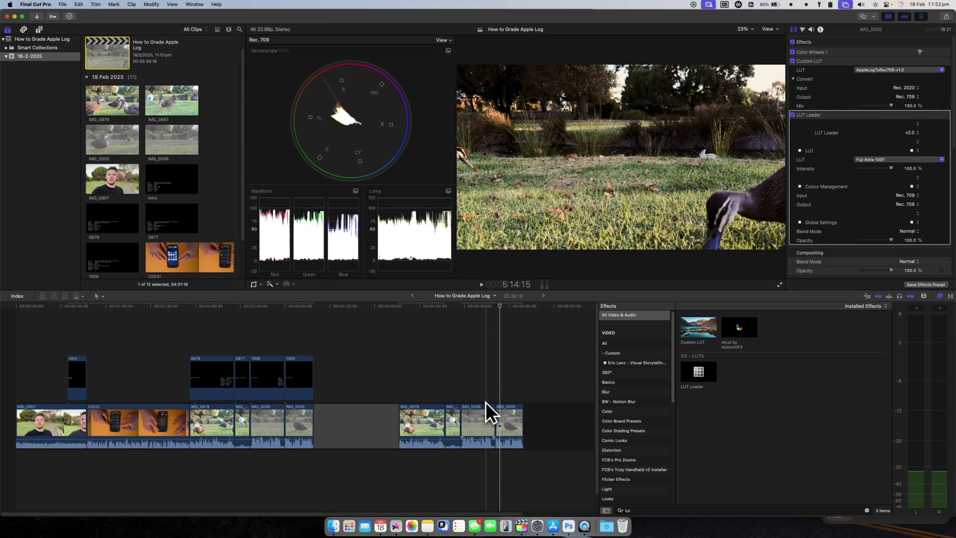
{"action": "right_click", "coordinate": [485, 402]}
{"action": "key", "text": "Escape"}
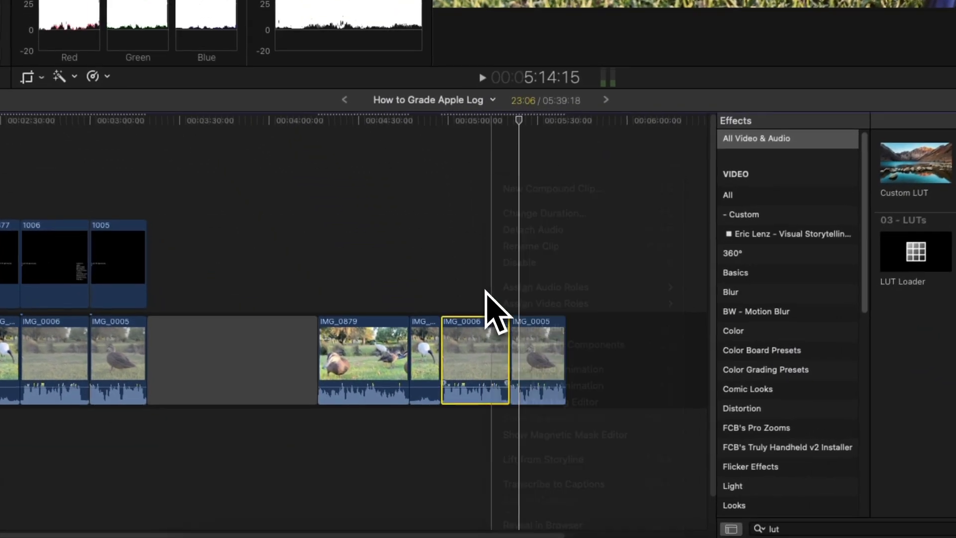
{"action": "left_click", "coordinate": [479, 261]}
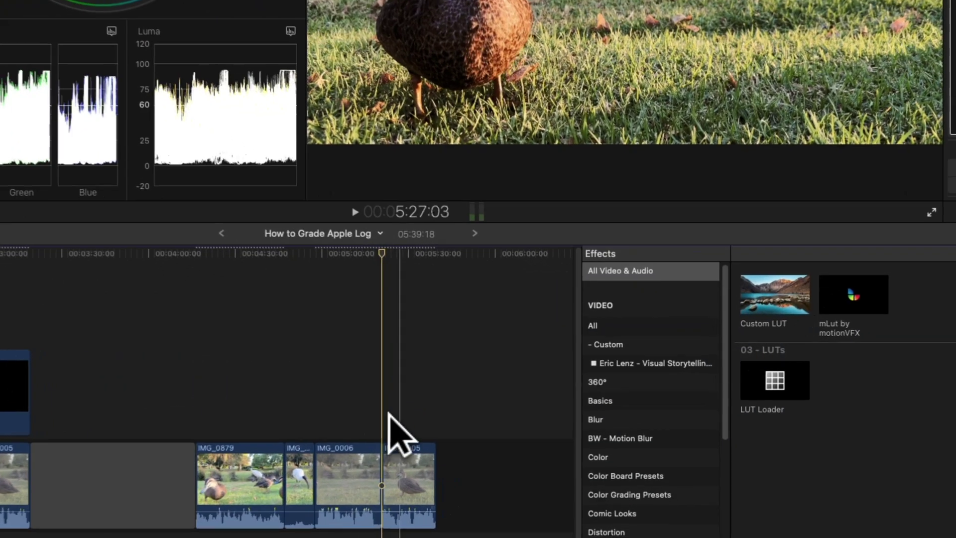
{"action": "left_click", "coordinate": [506, 416]}
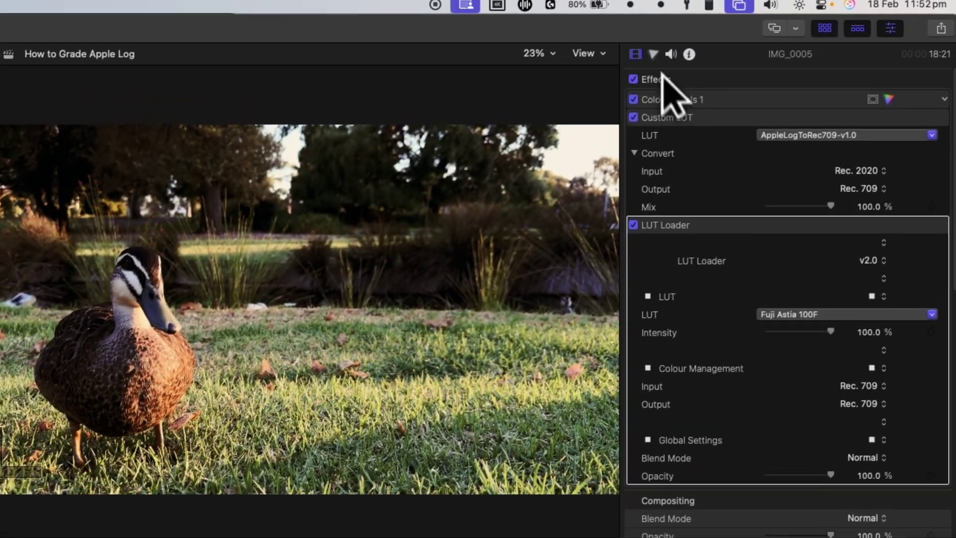
- Open the second IMG_0005 clip's Color Wheels, rebalance its midtones brightness, and lower the highlights brightness
{"action": "left_click", "coordinate": [789, 102]}
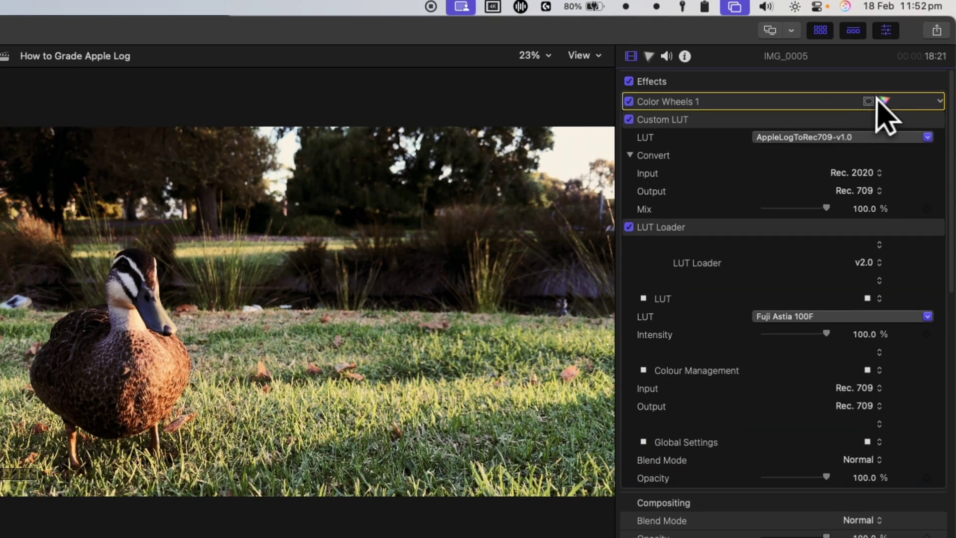
{"action": "left_click", "coordinate": [877, 102]}
{"action": "left_click_drag", "start_coordinate": [830, 389], "coordinate": [830, 343]}
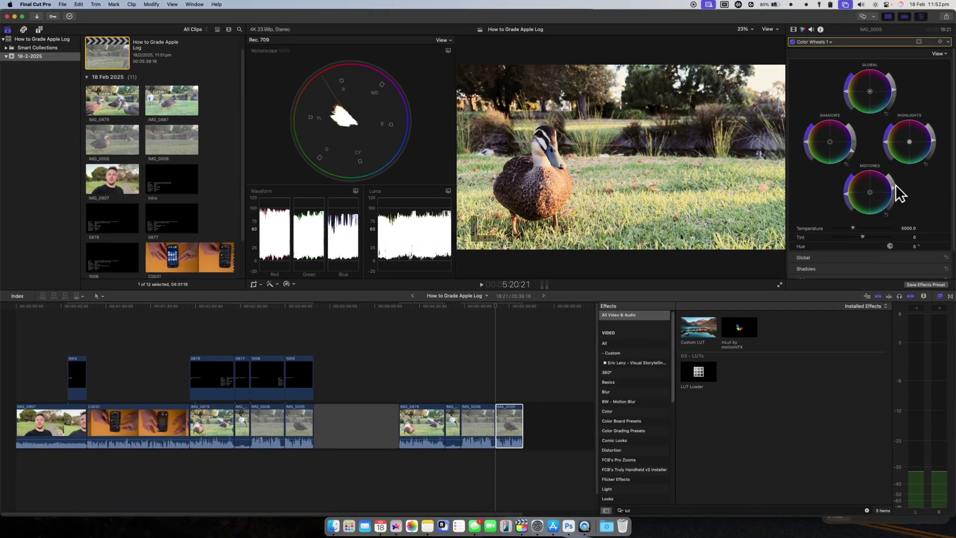
{"action": "mouse_move", "coordinate": [895, 184]}
{"action": "left_mouse_down"}
{"action": "mouse_move", "coordinate": [897, 176]}
{"action": "mouse_move", "coordinate": [896, 195]}
{"action": "left_mouse_up"}
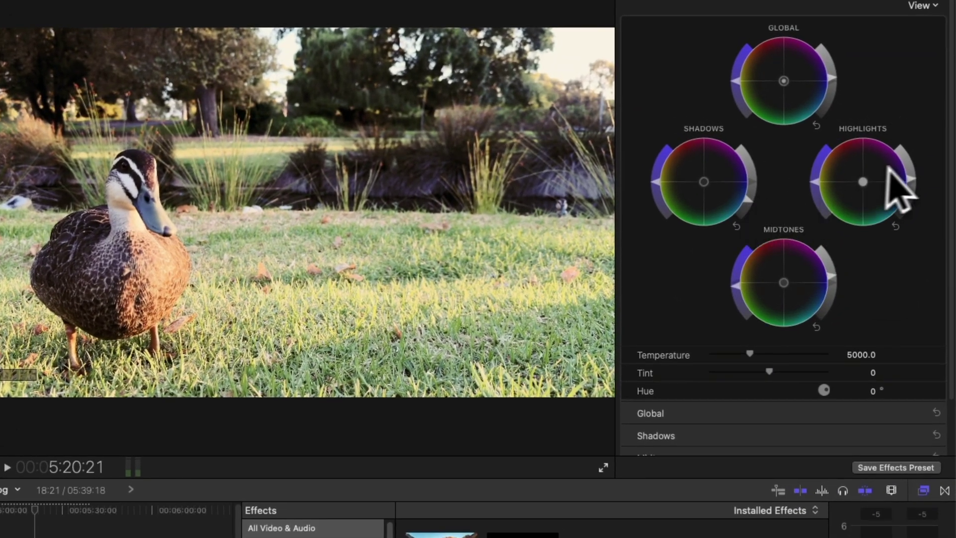
{"action": "left_click_drag", "start_coordinate": [888, 166], "coordinate": [903, 196]}
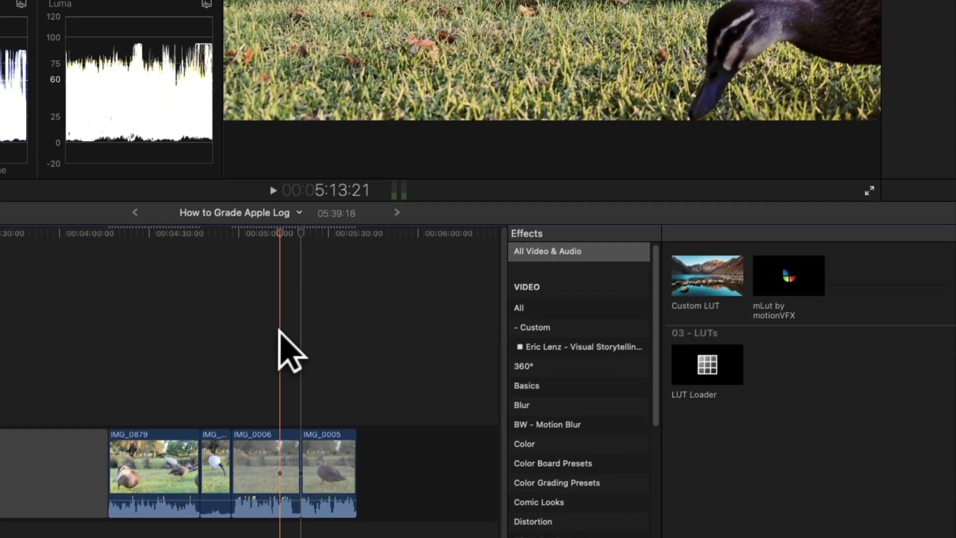
- Select the second IMG_0006 clip and lower its highlights brightness with Color Wheels to match the IMG_0005 clip
{"action": "left_click", "coordinate": [284, 437]}
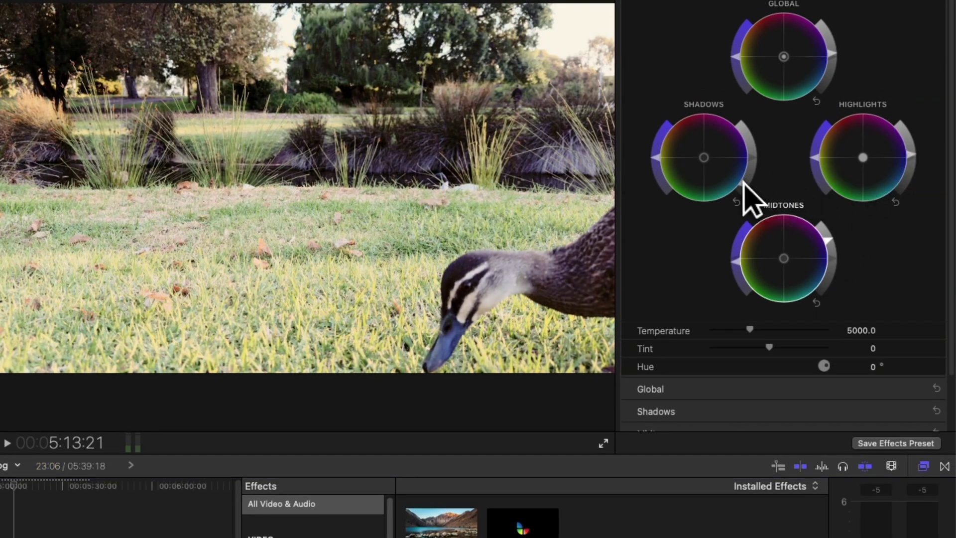
{"action": "left_click_drag", "start_coordinate": [912, 152], "coordinate": [905, 170]}
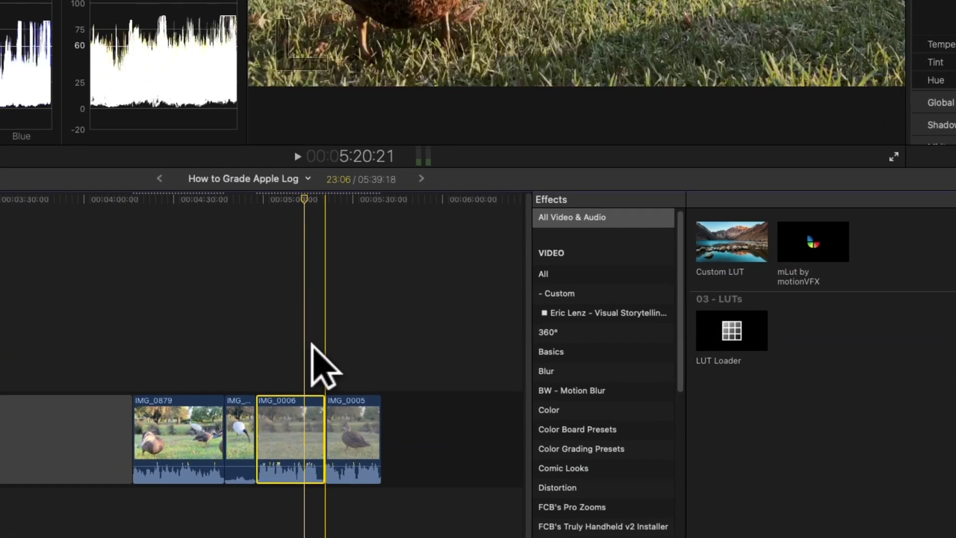
- Compare the exposure and contrast of the graded IMG_0006 and IMG_0005 clips after the gap at several frames
{"action": "left_click", "coordinate": [350, 352]}
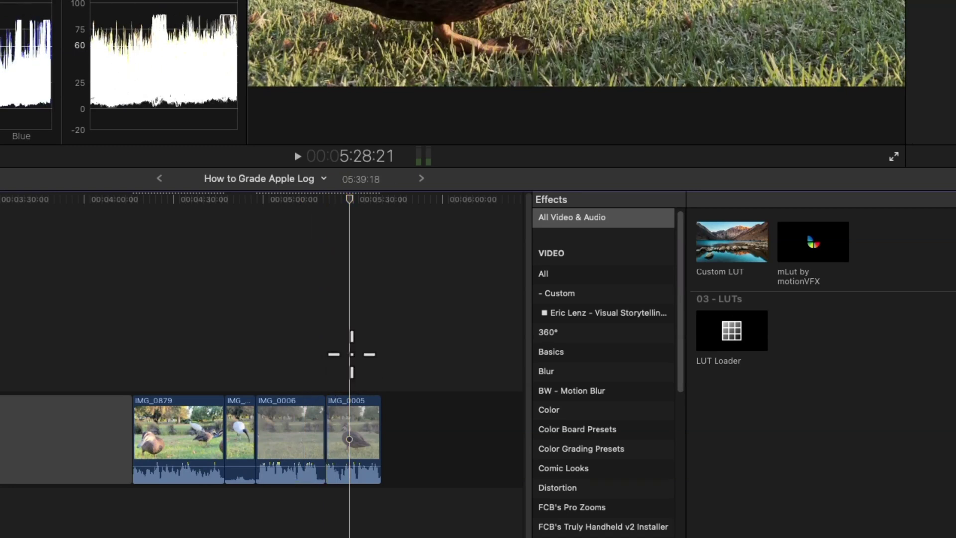
{"action": "left_click", "coordinate": [318, 369]}
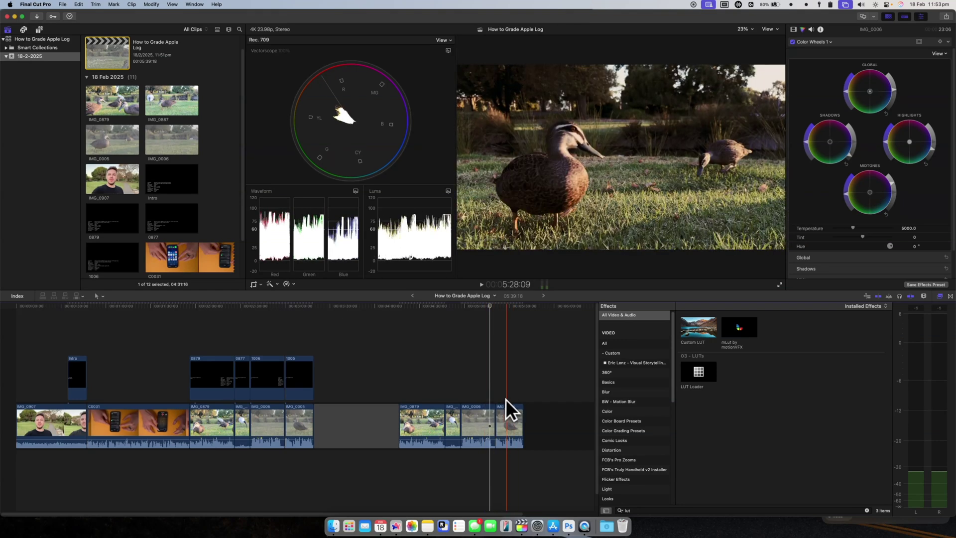
{"action": "left_click", "coordinate": [477, 400]}
{"action": "left_click", "coordinate": [483, 404]}
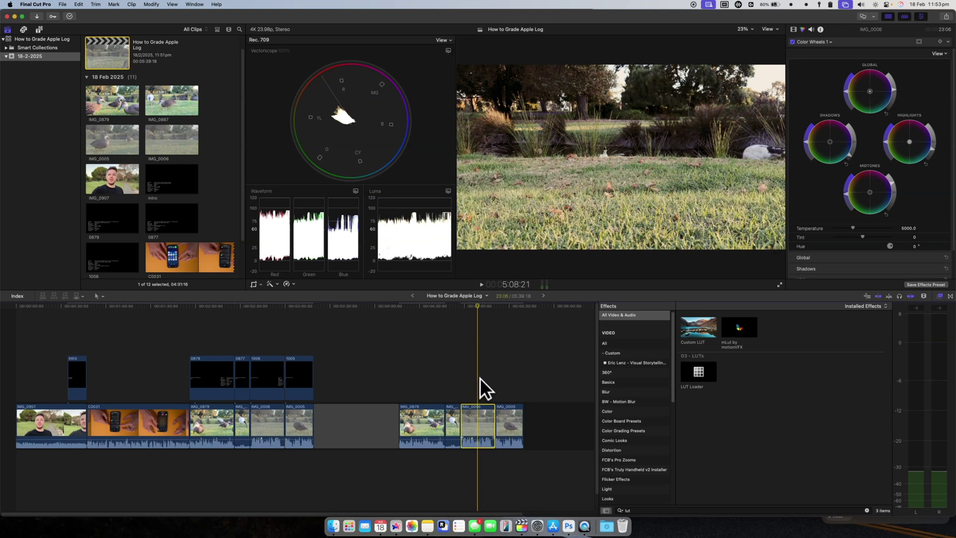
{"action": "left_click", "coordinate": [488, 388]}
{"action": "left_click", "coordinate": [503, 385]}
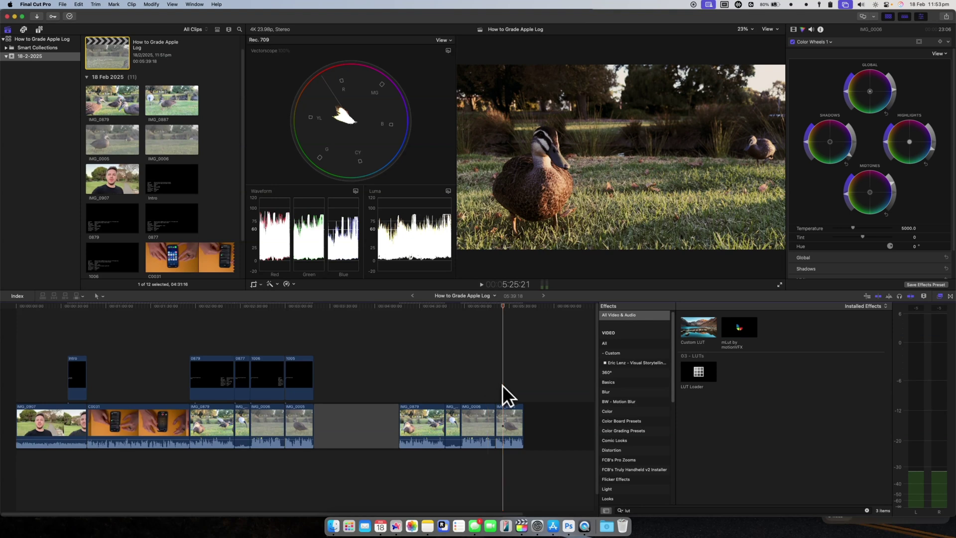
{"action": "left_click", "coordinate": [507, 390]}
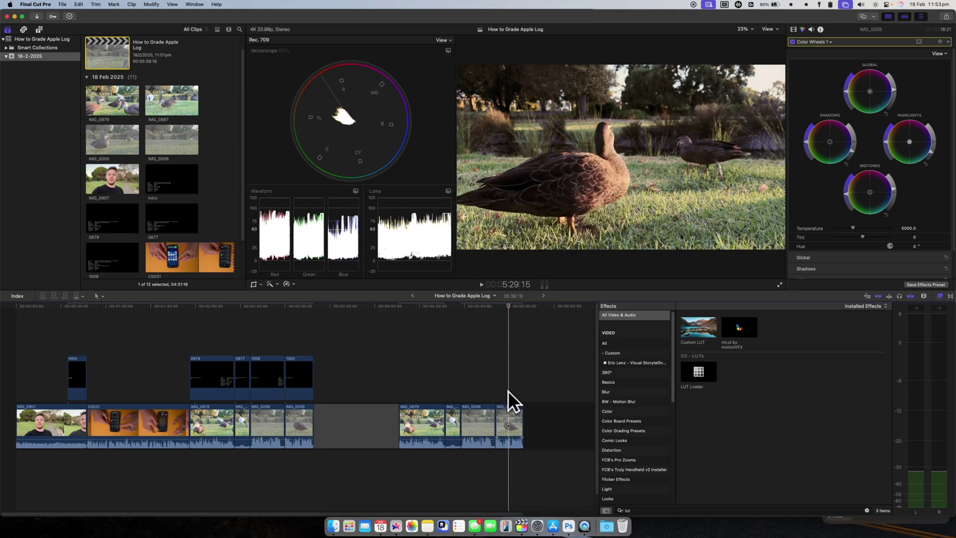
{"action": "left_click", "coordinate": [508, 406]}
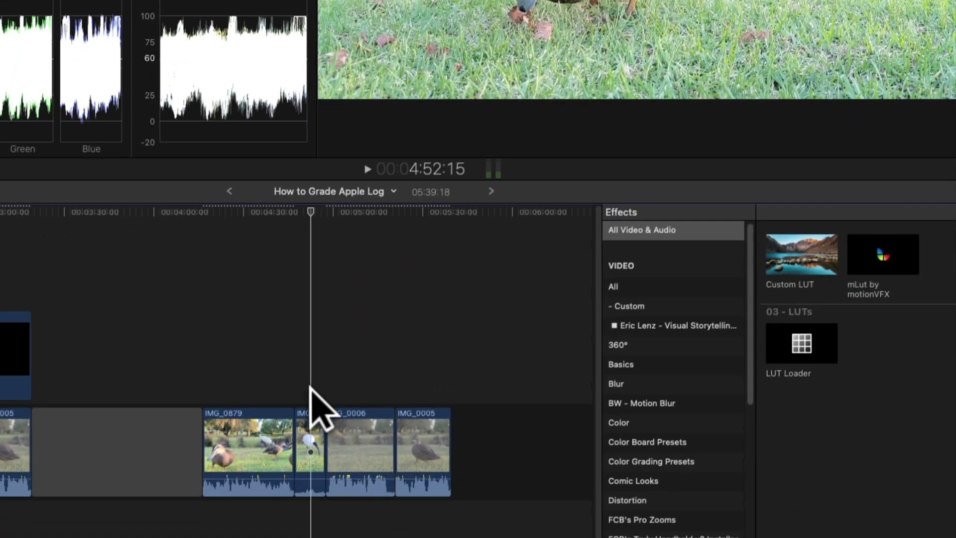
- Enable the LUT Loader effect with the Fuji Astia 100F LUT on the second IMG_0887 clip
{"action": "left_click", "coordinate": [320, 441]}
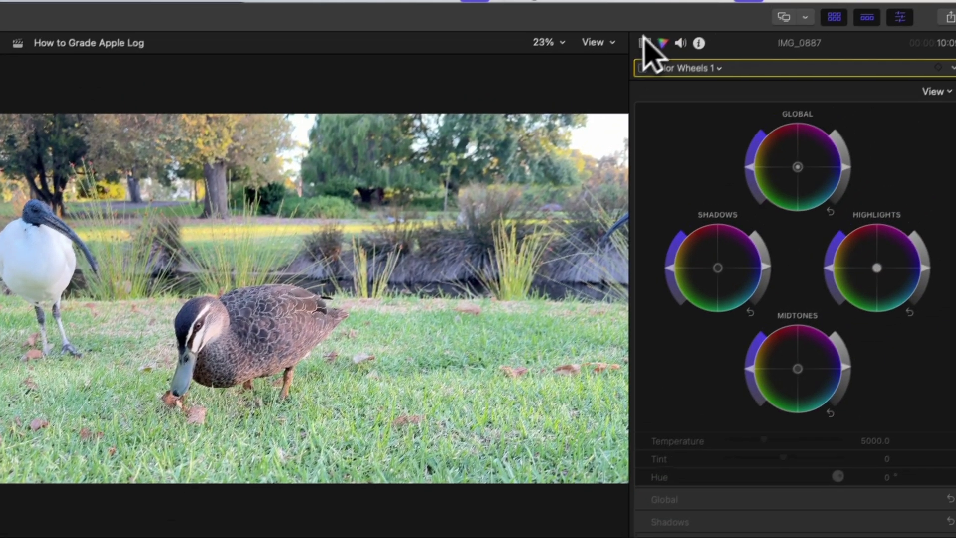
{"action": "left_click", "coordinate": [635, 50]}
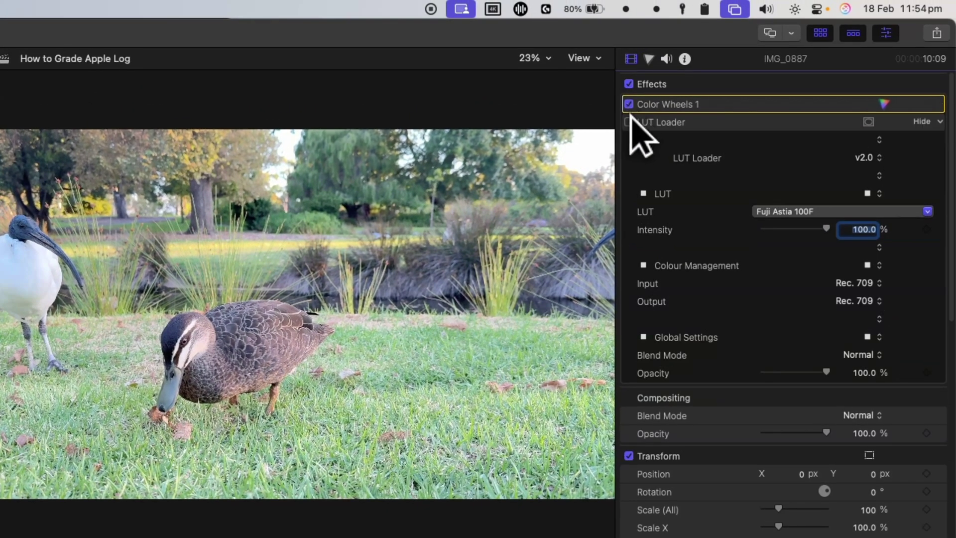
{"action": "left_click", "coordinate": [629, 122]}
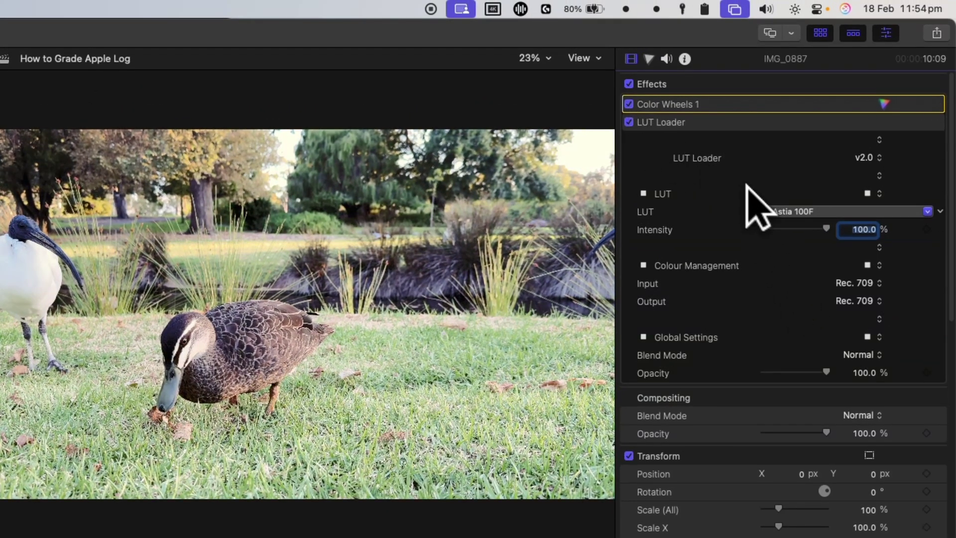
- Darken the second IMG_0887 clip with Color Wheels by lowering its shadows, midtones and highlights brightness
{"action": "left_click", "coordinate": [884, 104]}
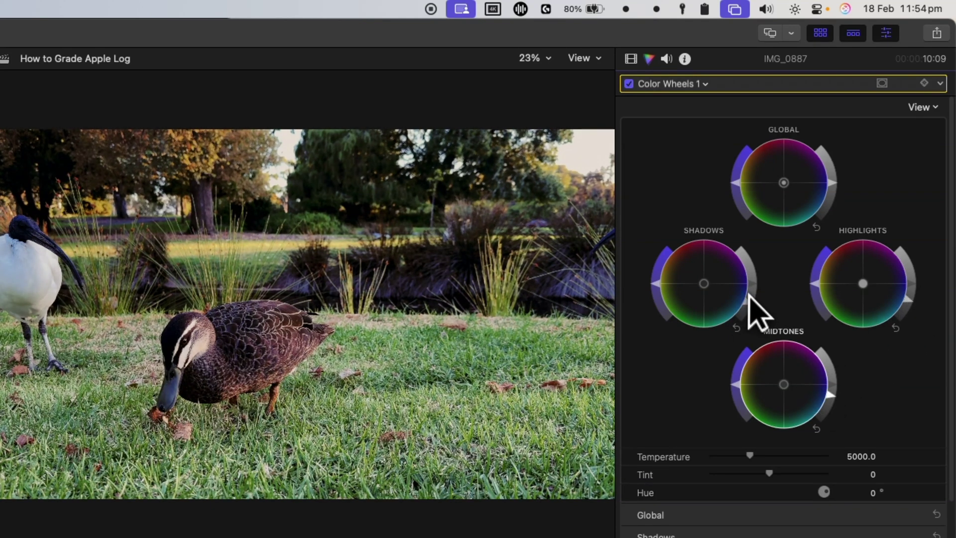
{"action": "left_click_drag", "start_coordinate": [745, 292], "coordinate": [745, 309]}
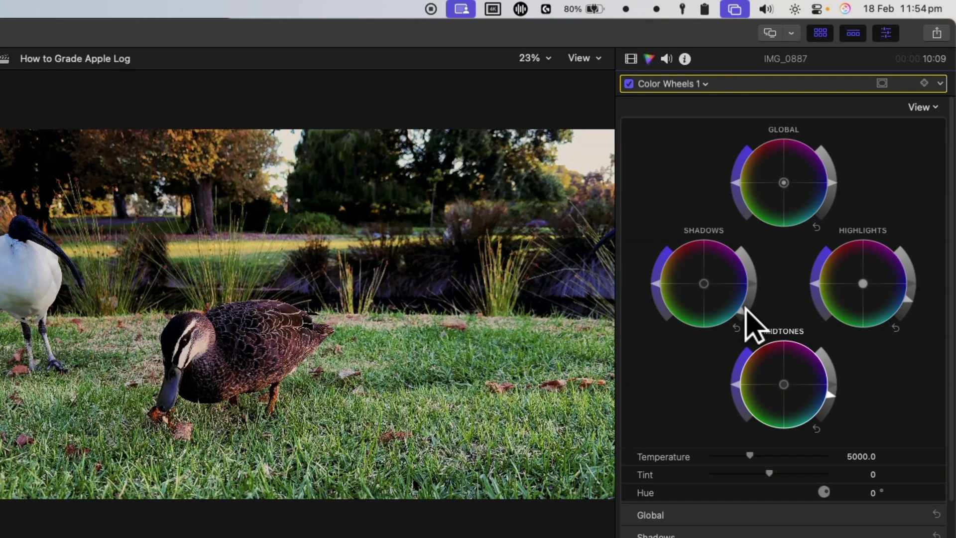
{"action": "left_click_drag", "start_coordinate": [900, 271], "coordinate": [906, 273]}
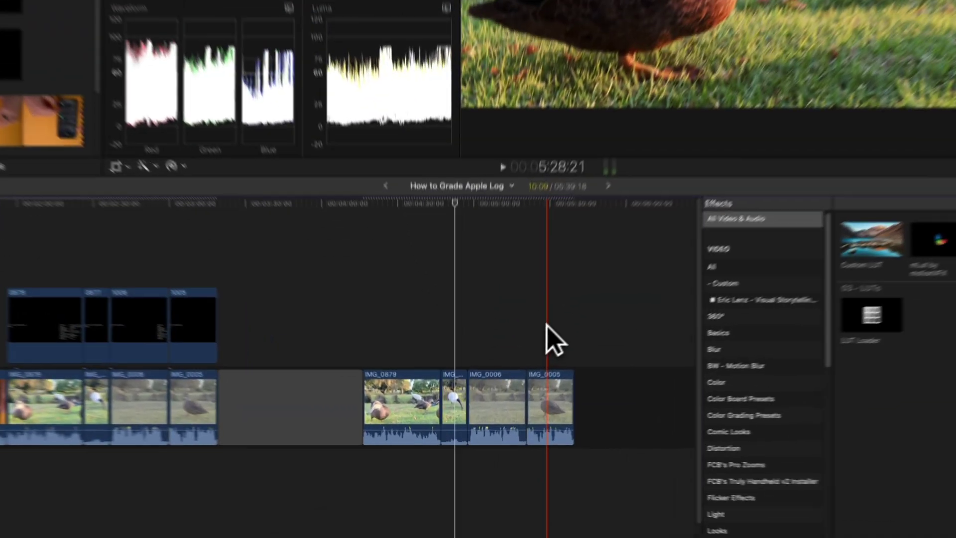
- Check the graded clips after the gap, review the second IMG_0006 clip's effects, and open its Color Wheels to fine-tune the global saturation
{"action": "left_click", "coordinate": [515, 373]}
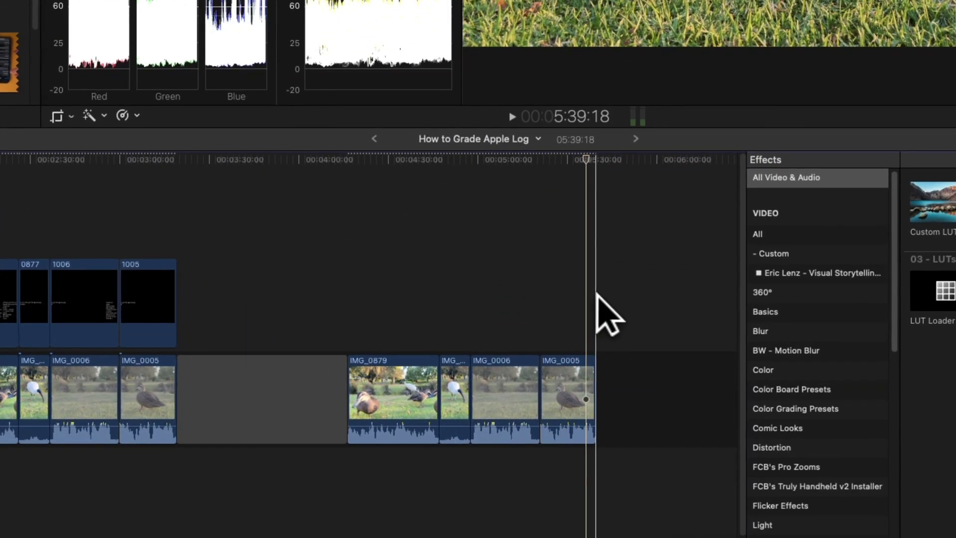
{"action": "left_click", "coordinate": [398, 296]}
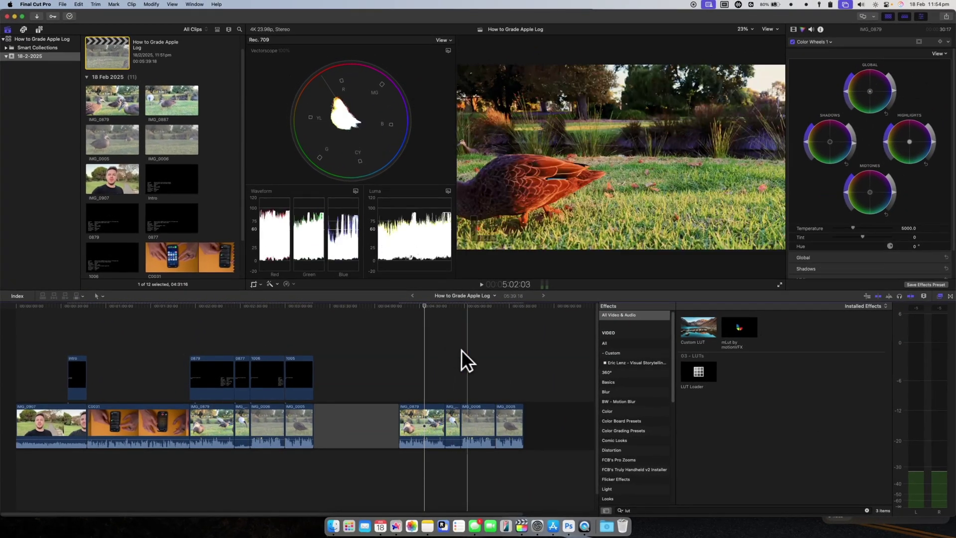
{"action": "left_click", "coordinate": [474, 410]}
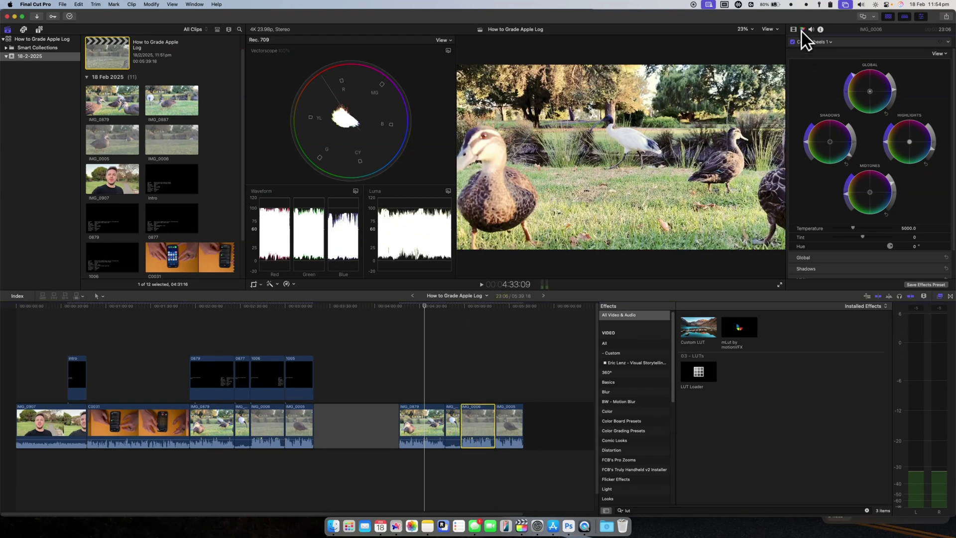
{"action": "left_click", "coordinate": [794, 29]}
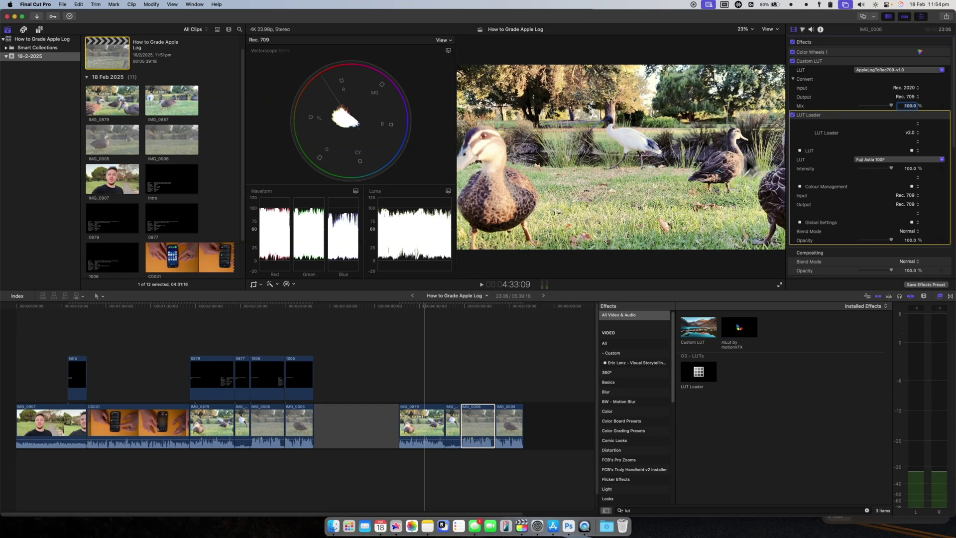
{"action": "left_click", "coordinate": [478, 393]}
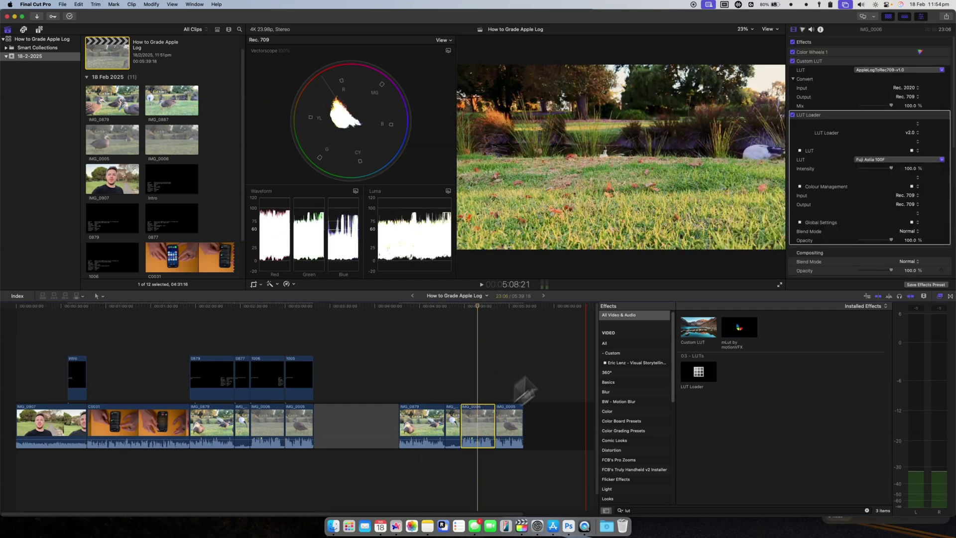
{"action": "left_click", "coordinate": [920, 50]}
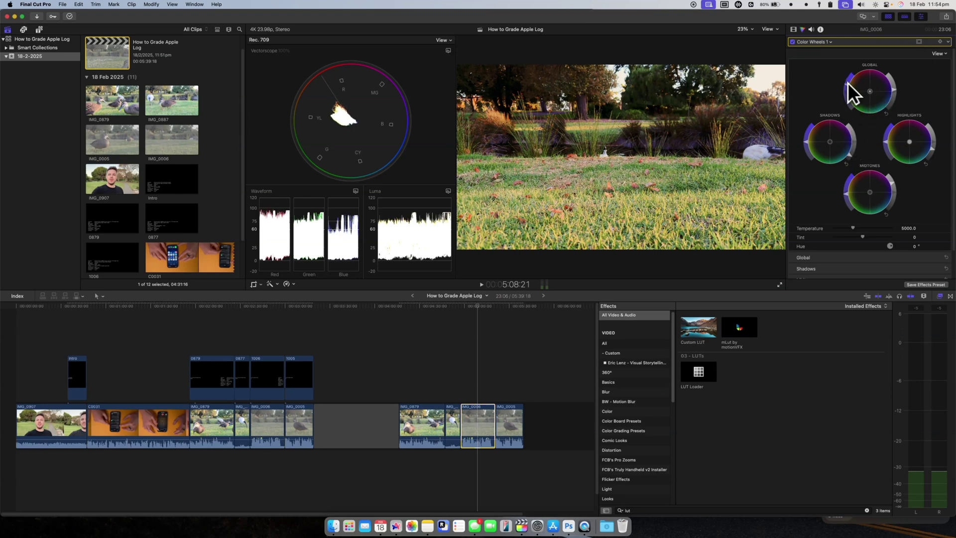
- Play back and compare the graded clips after the gap, from IMG_0879 through IMG_0006 to the end of IMG_0005
{"action": "left_click", "coordinate": [491, 362]}
{"action": "left_click", "coordinate": [481, 366]}
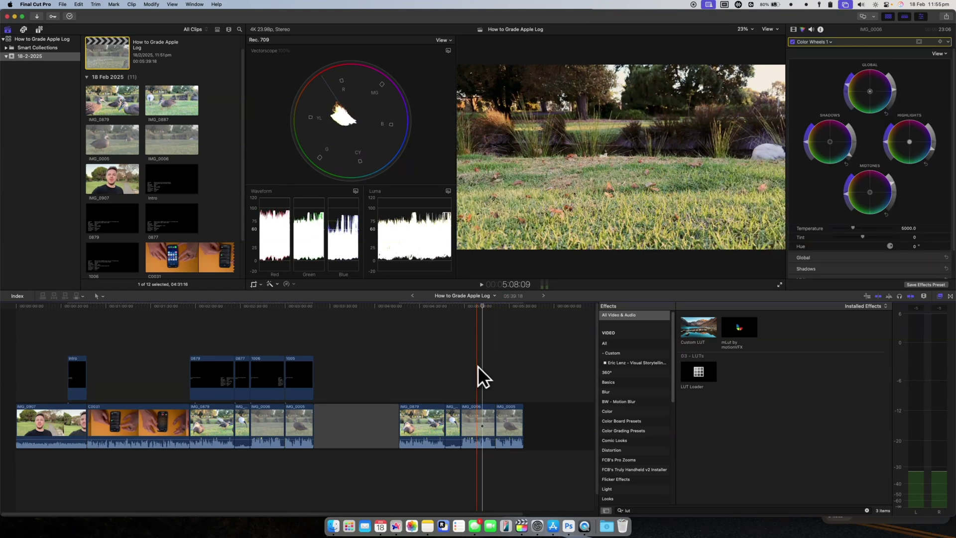
{"action": "key", "text": "l"}
{"action": "key", "text": "l"}
{"action": "key", "text": "l"}
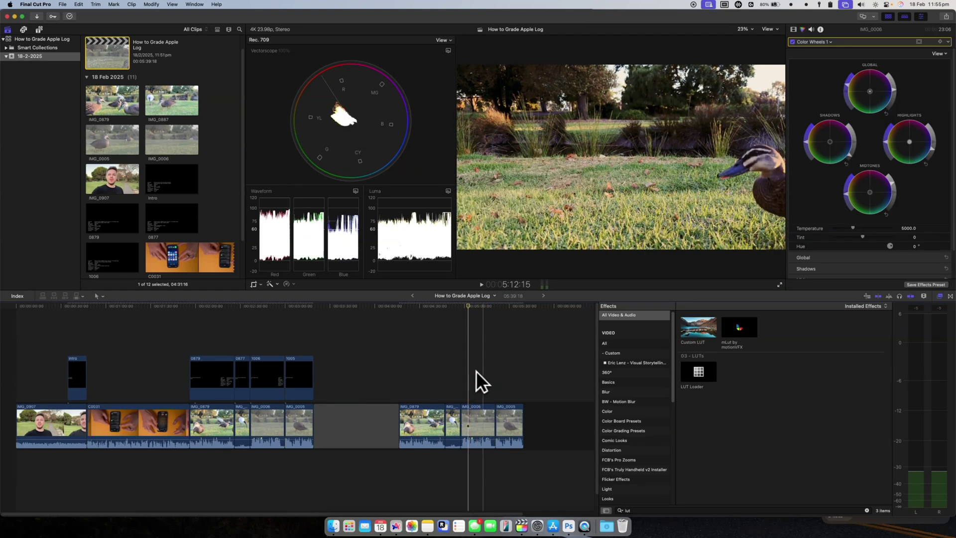
{"action": "left_click", "coordinate": [424, 380]}
{"action": "key", "text": "l"}
{"action": "key", "text": "l"}
{"action": "key", "text": "l"}
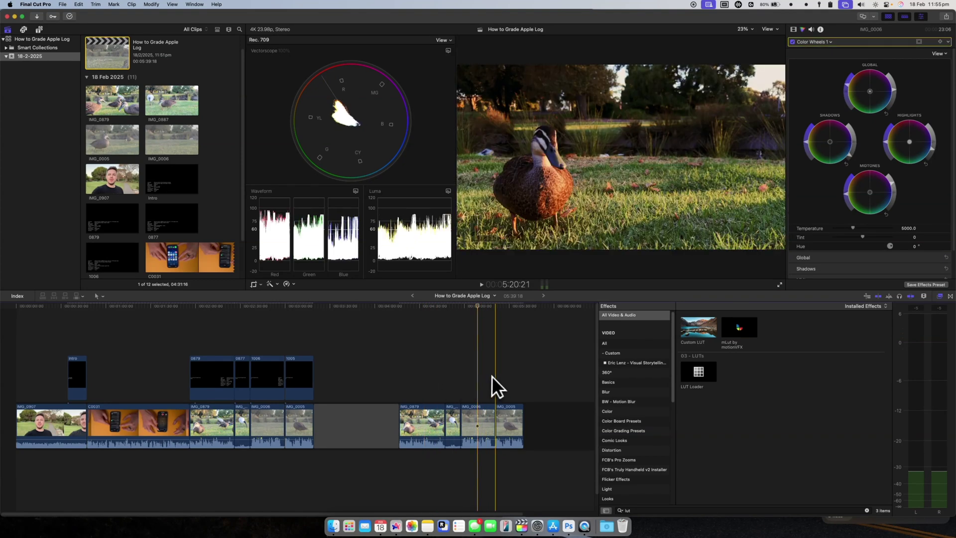
{"action": "key", "text": "k"}
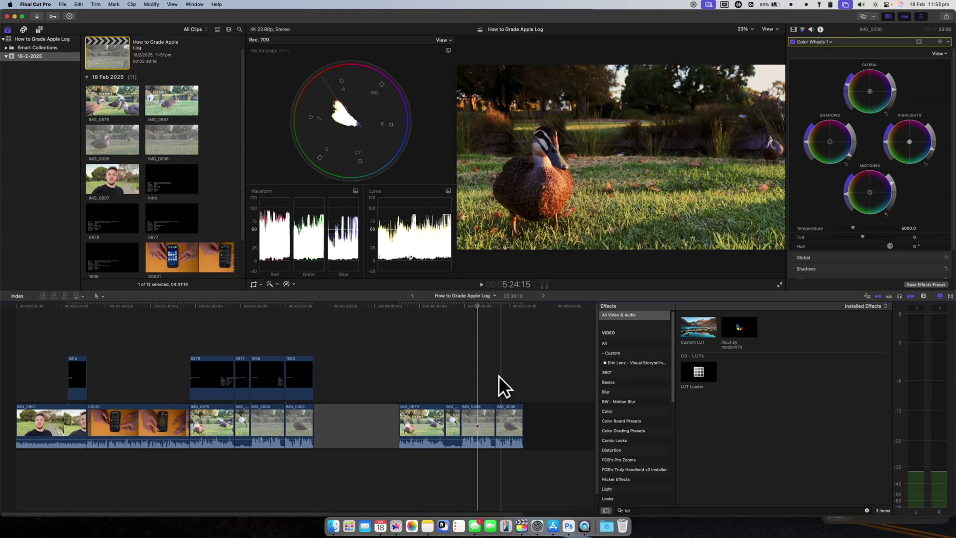
{"action": "left_click", "coordinate": [509, 413]}
{"action": "left_click", "coordinate": [519, 349]}
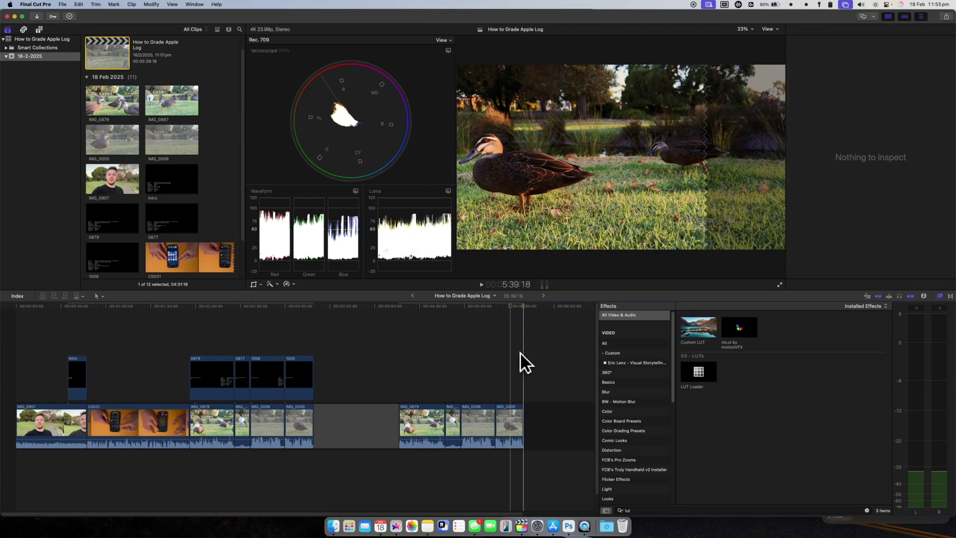